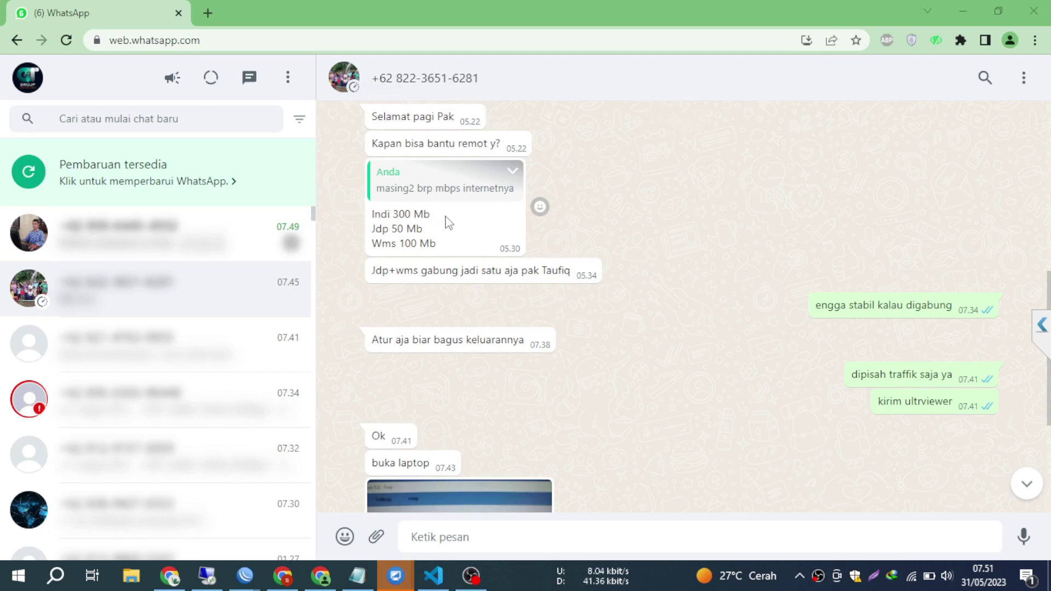
# Step: Review the listed internet speeds for Indi, Jdp and Wms in the chat message
pyautogui.moveTo(433, 218); pyautogui.dragTo(377, 215)
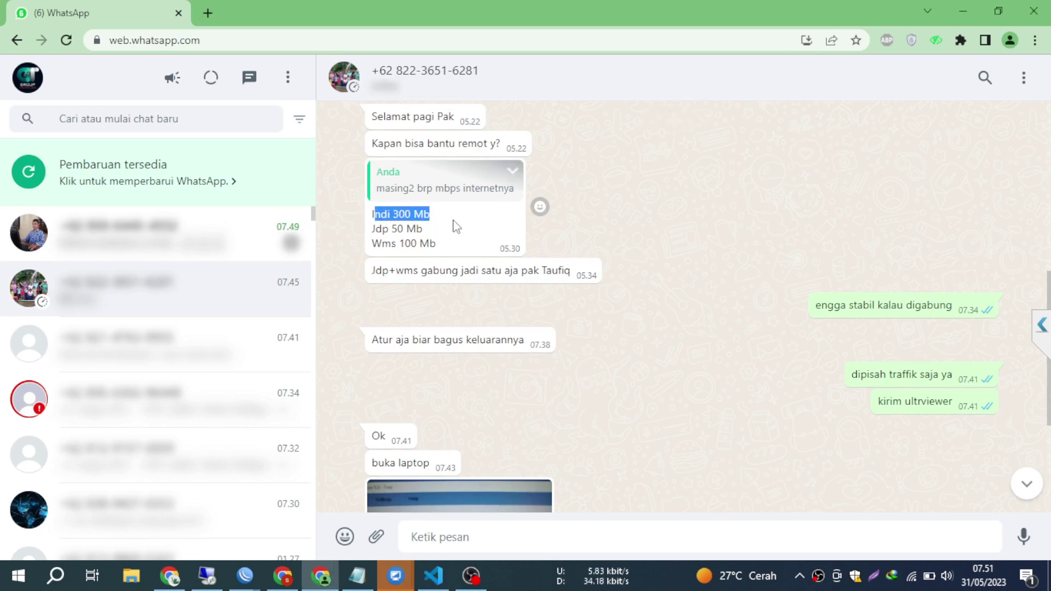
pyautogui.moveTo(451, 232); pyautogui.dragTo(382, 215)
pyautogui.moveTo(449, 247); pyautogui.dragTo(363, 242)
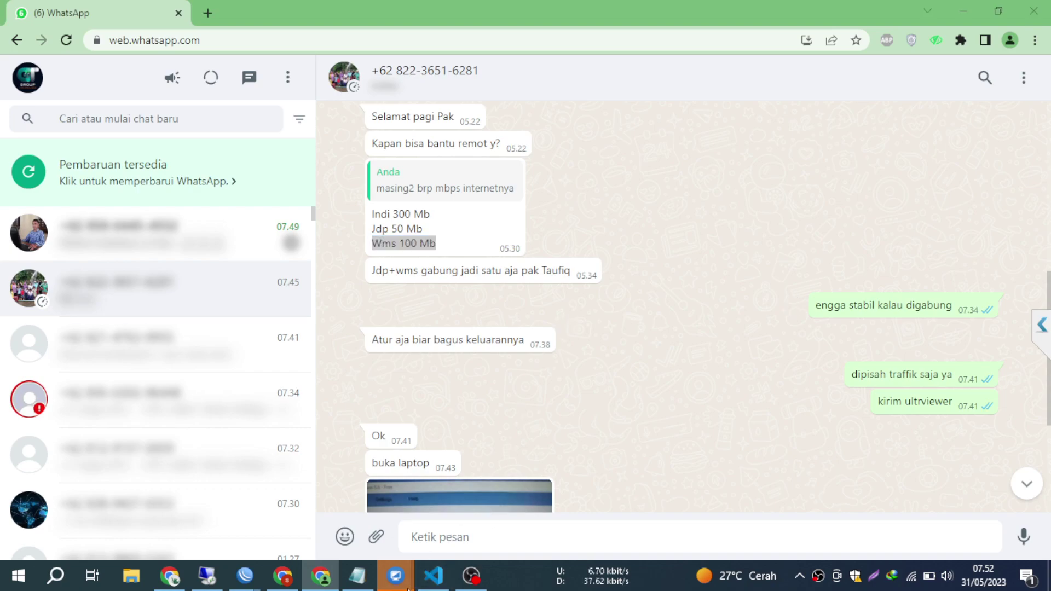
# Step: Switch to WinBox in the UltraViewer remote session, maximize the Interface List and examine the router's interfaces
pyautogui.moveTo(400, 577)
pyautogui.click(426, 540)
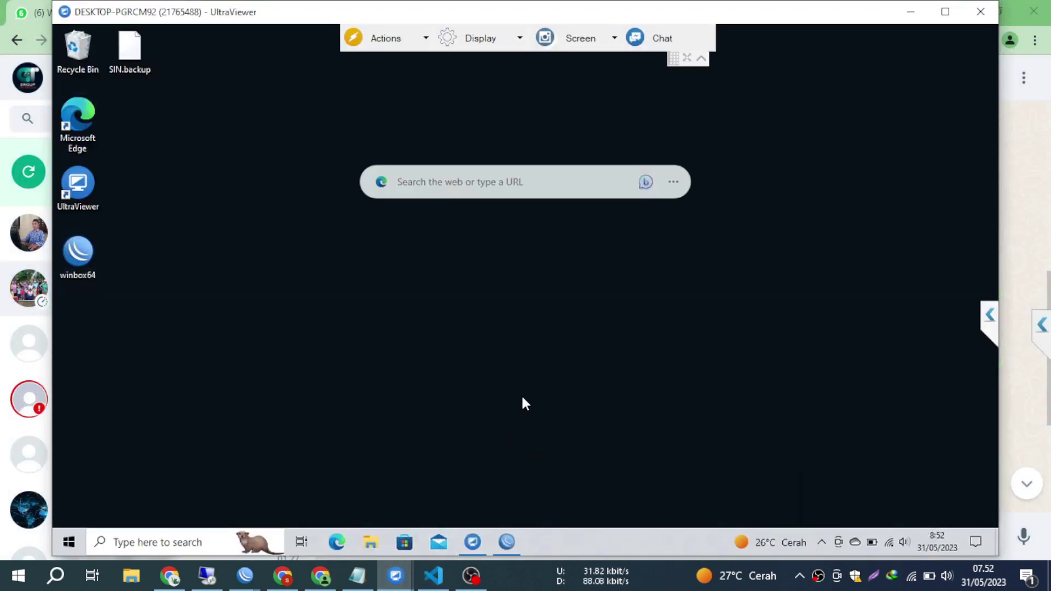
pyautogui.click(506, 547)
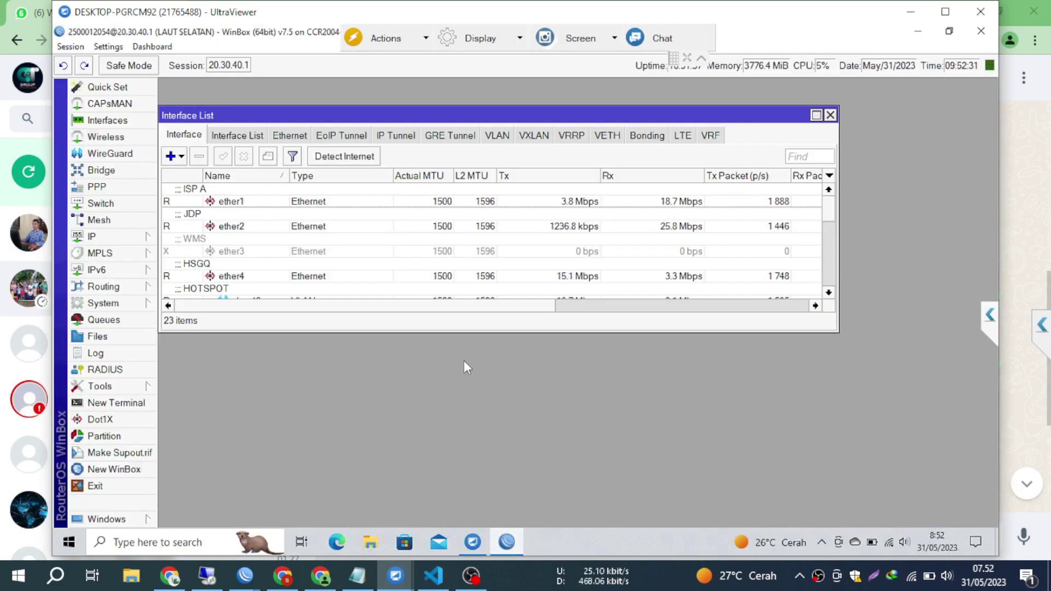
pyautogui.doubleClick(340, 120)
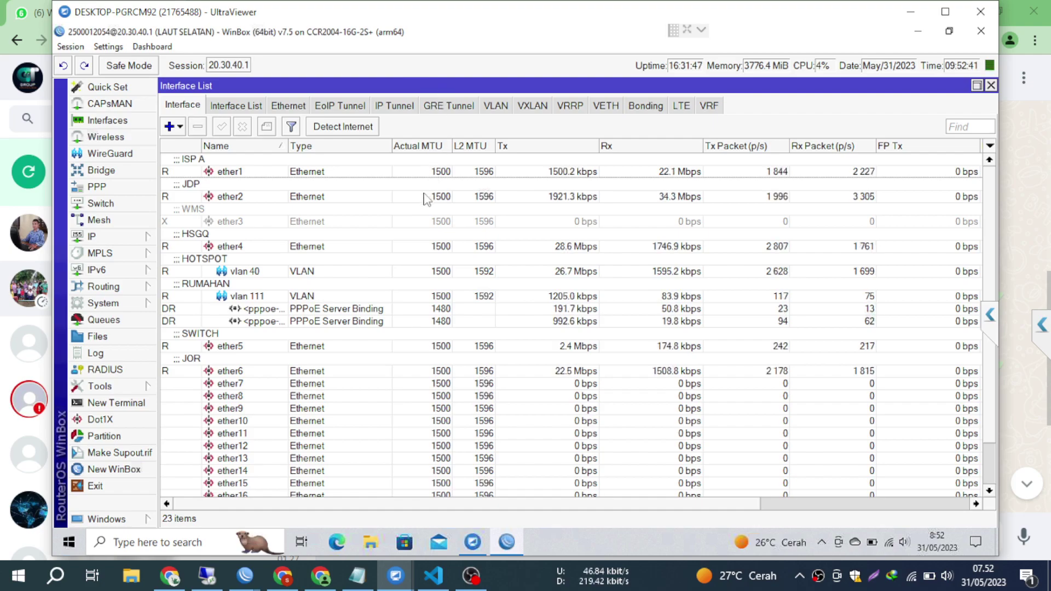
pyautogui.scroll(-2, 404, 251)
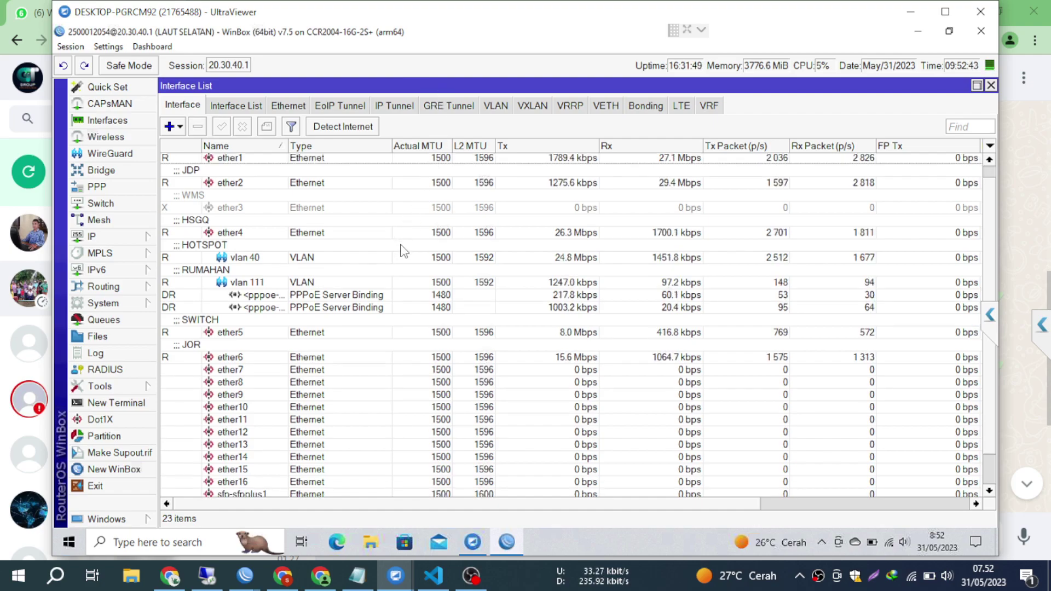
pyautogui.scroll(2, 397, 255)
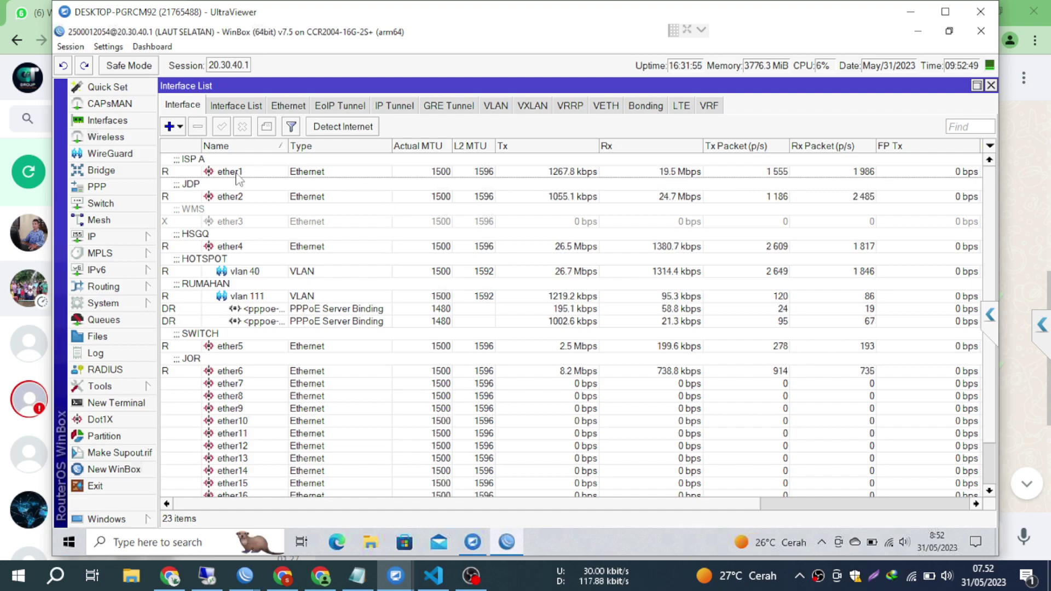
# Step: Inspect the DHCP client settings of ether1, closing them without changes
pyautogui.click(103, 241)
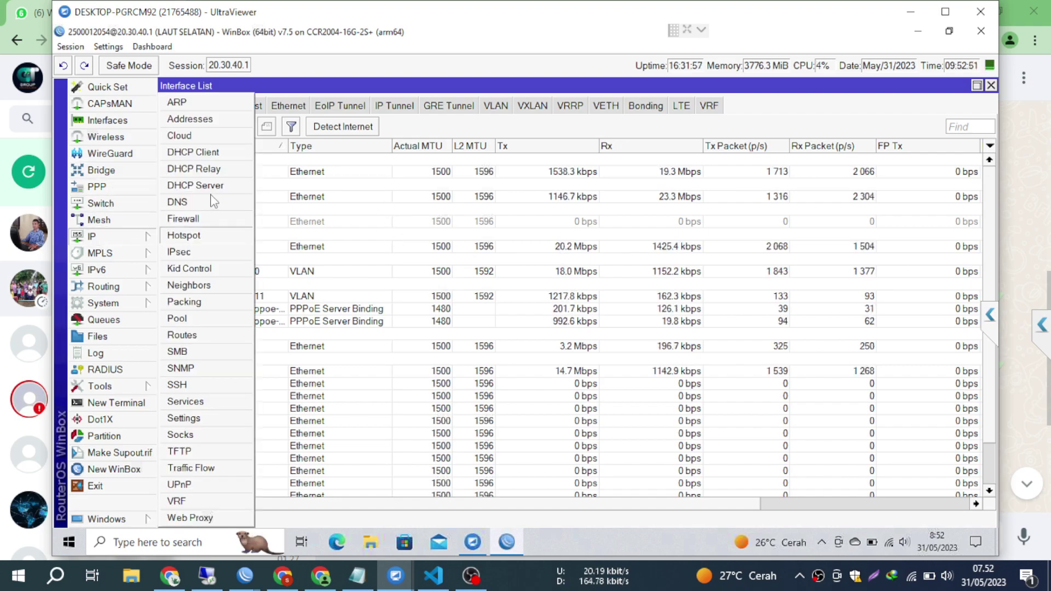
pyautogui.click(232, 157)
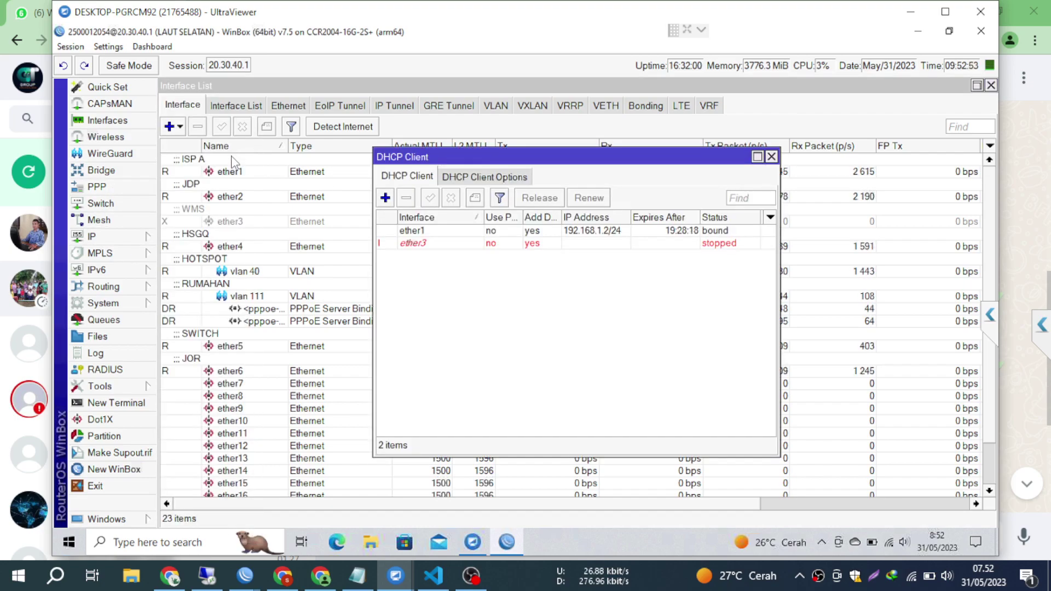
pyautogui.doubleClick(548, 231)
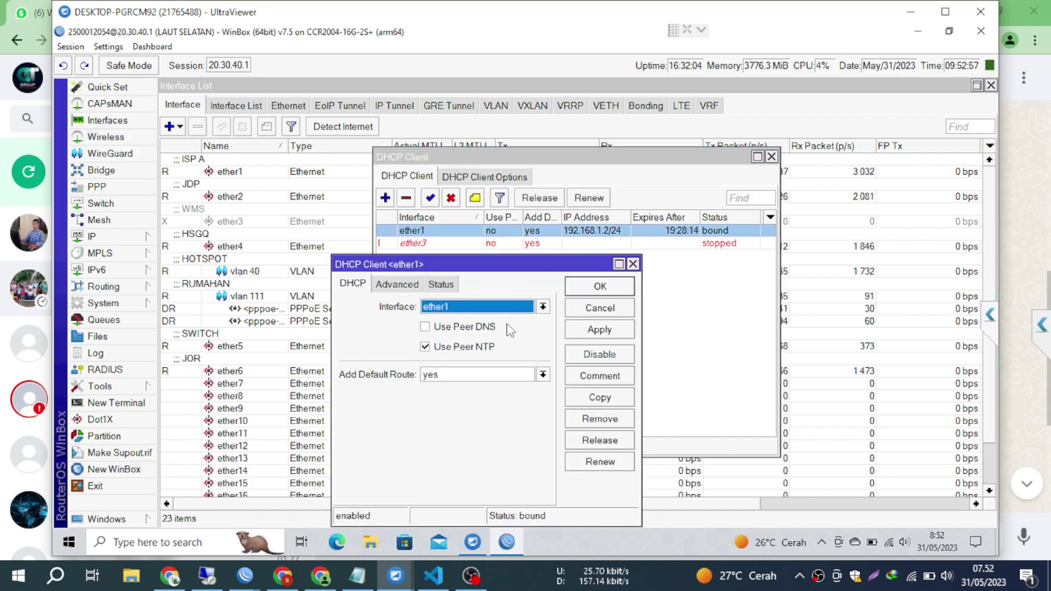
pyautogui.click(579, 317)
# Step: Check the router's DNS server settings and close them without changes
pyautogui.click(96, 237)
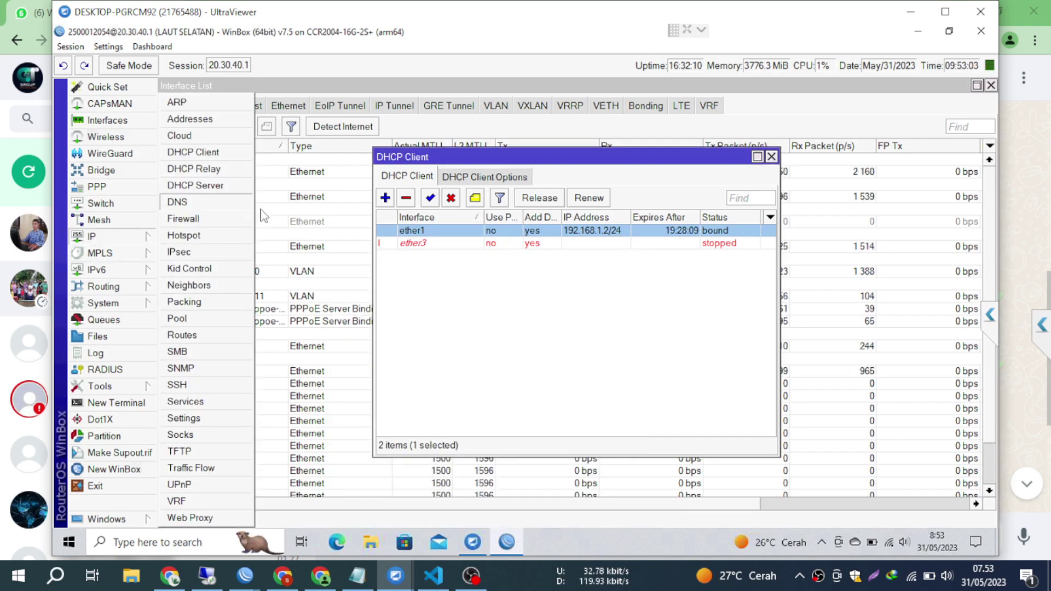
pyautogui.click(210, 202)
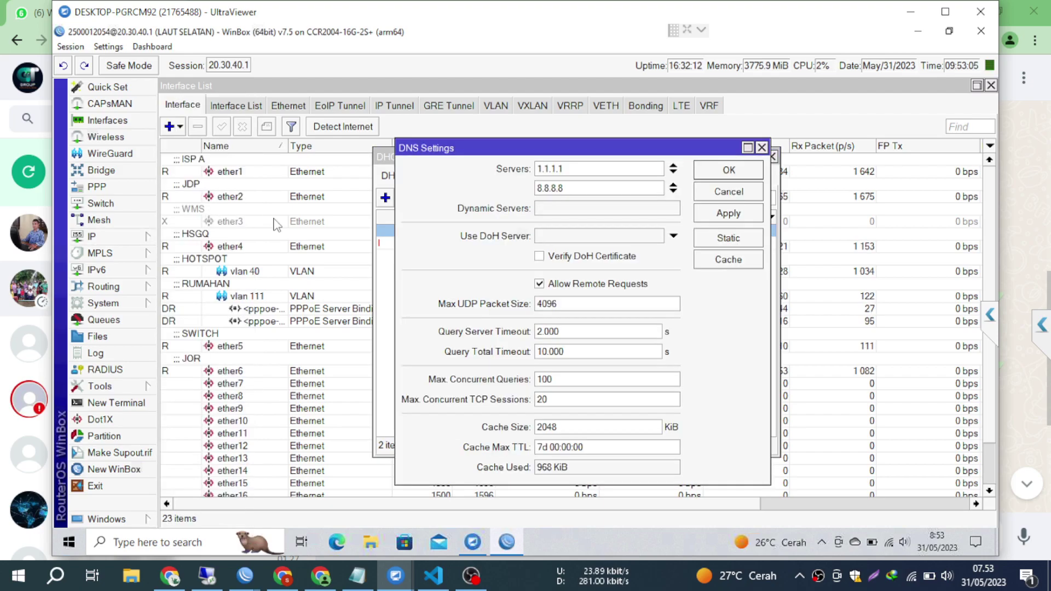
pyautogui.click(735, 197)
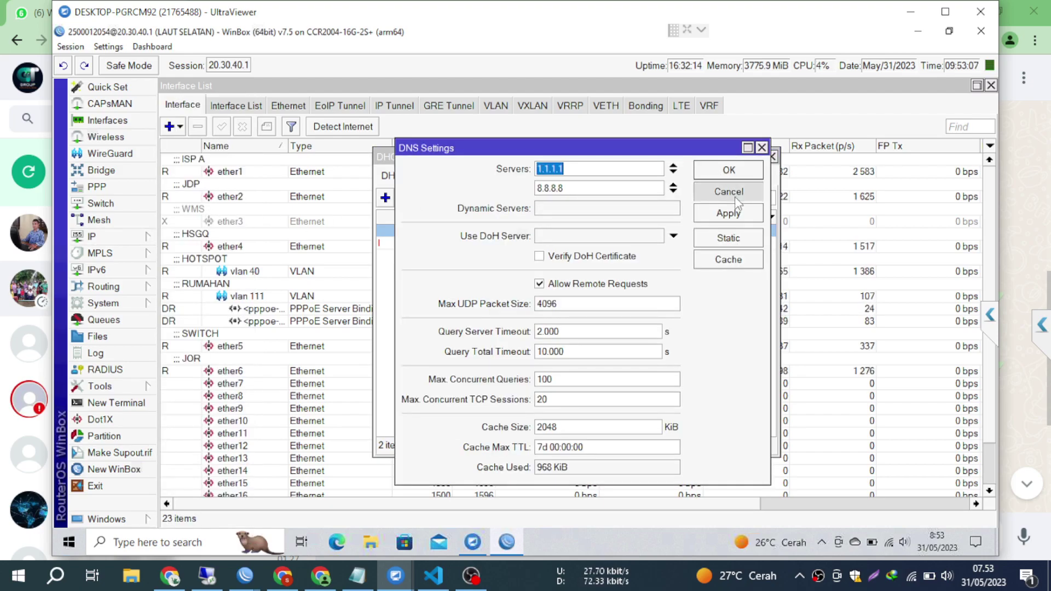
# Step: Set the default route distance of the ether3 DHCP client to 2, save it and close the DHCP client list
pyautogui.doubleClick(699, 247)
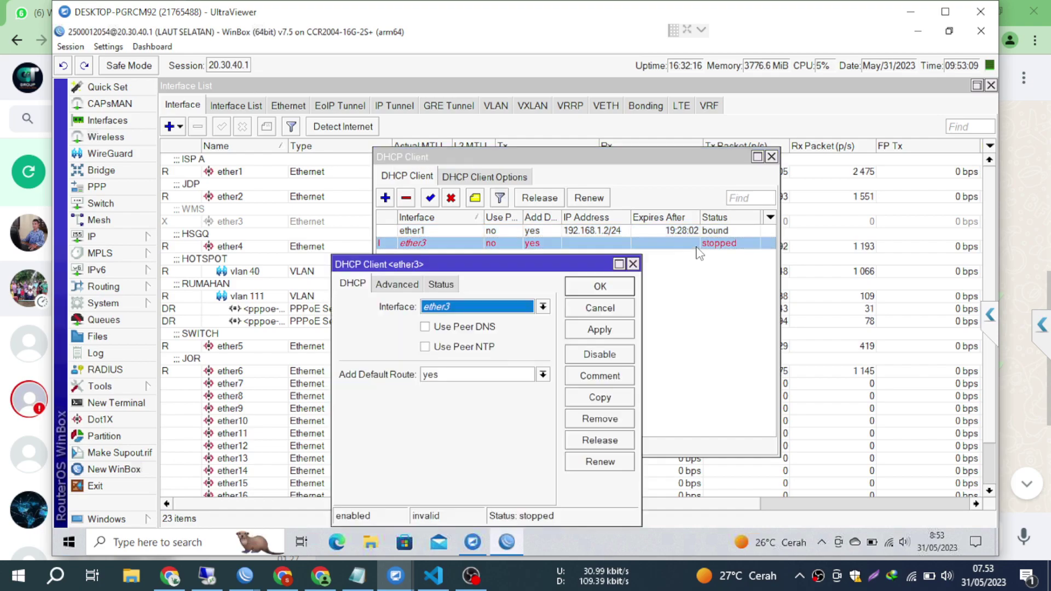
pyautogui.click(468, 376)
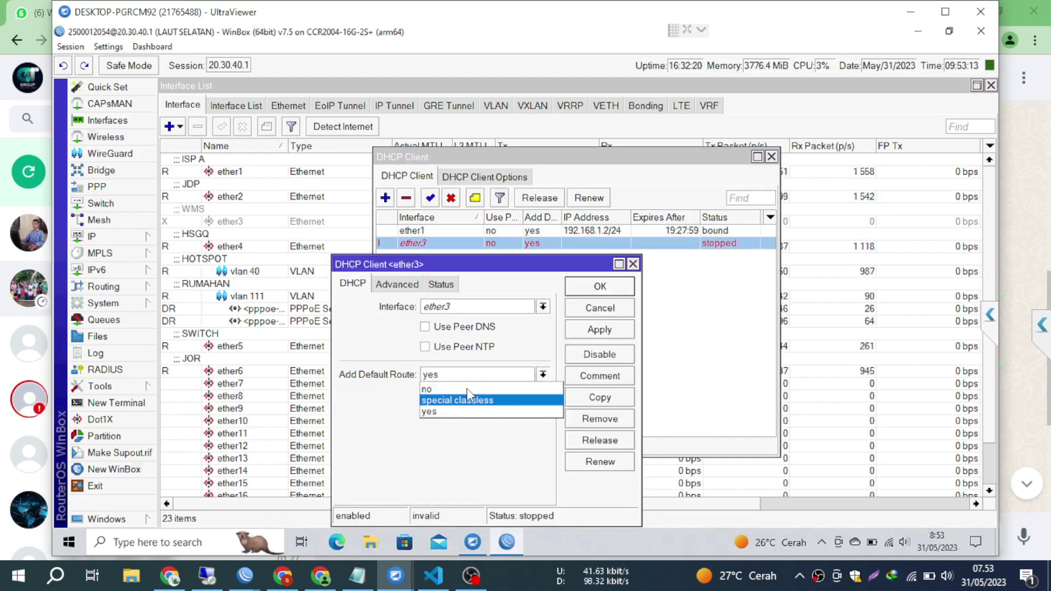
pyautogui.click(377, 408)
pyautogui.click(402, 286)
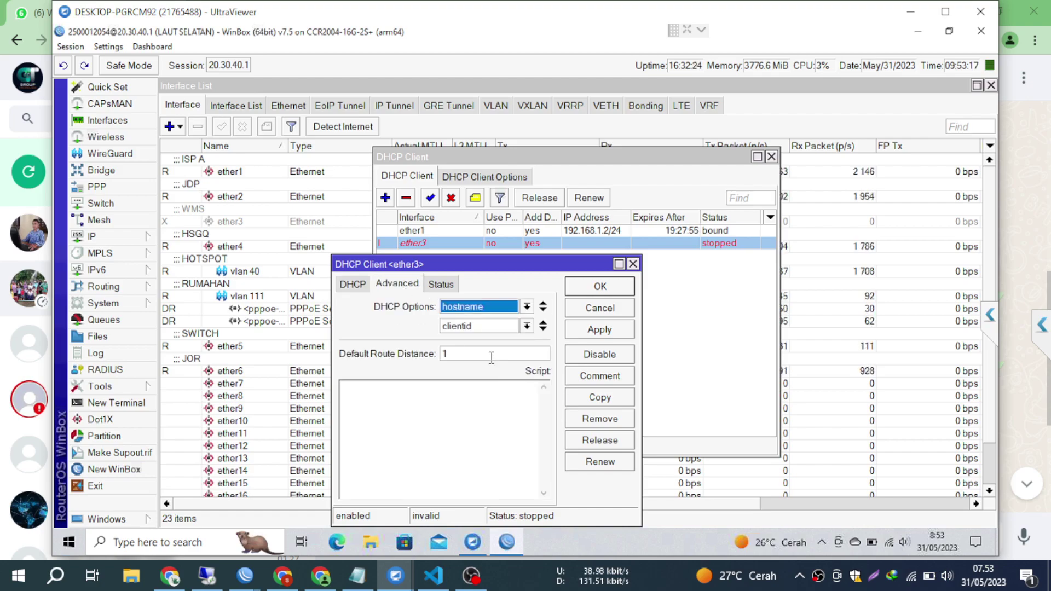
pyautogui.press('Tab')
pyautogui.press('Tab')
pyautogui.write('2')
pyautogui.click(625, 291)
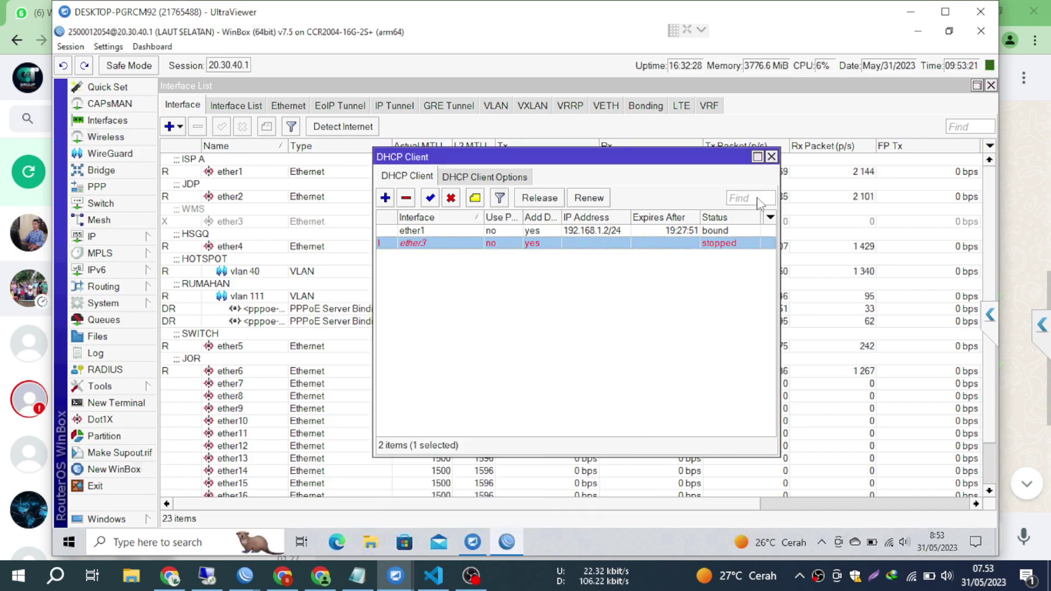
pyautogui.click(772, 157)
# Step: Switch to the WhatsApp chat and send the message "wms colokin om"
pyautogui.click(1025, 157)
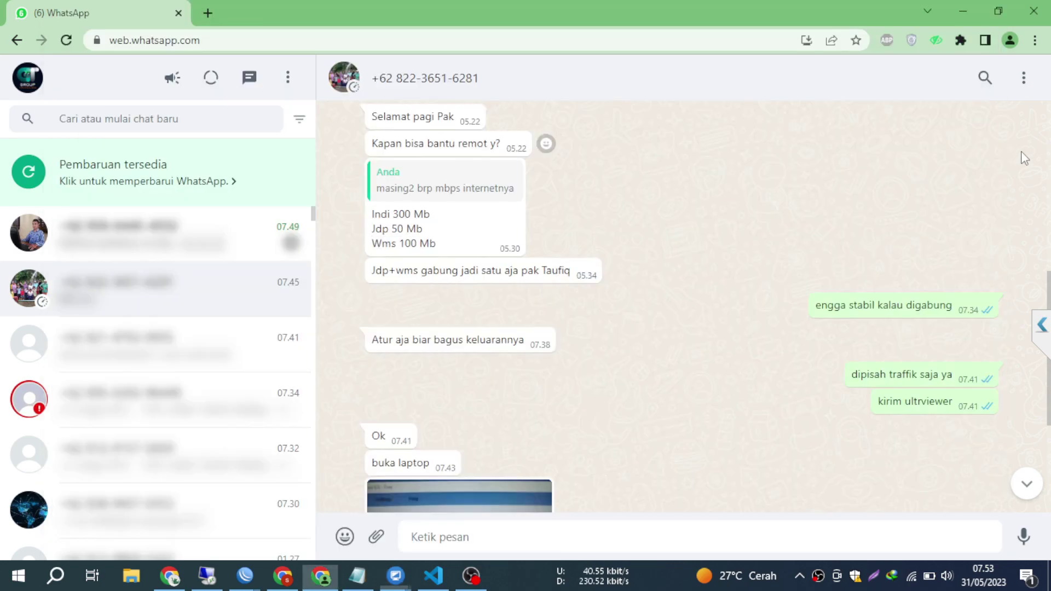
pyautogui.write('wms colokin om')
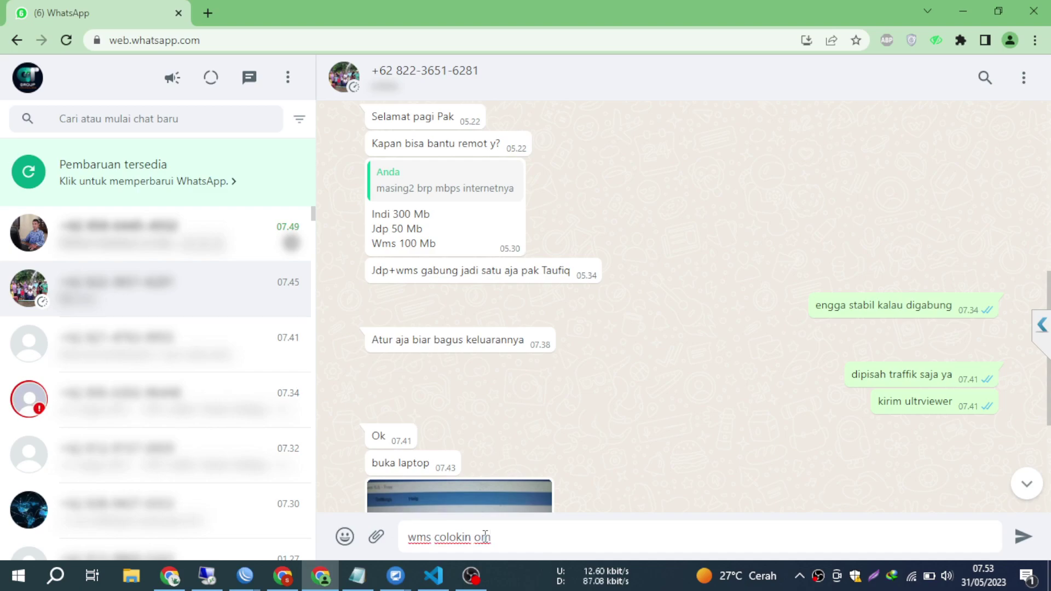
pyautogui.press('Return')
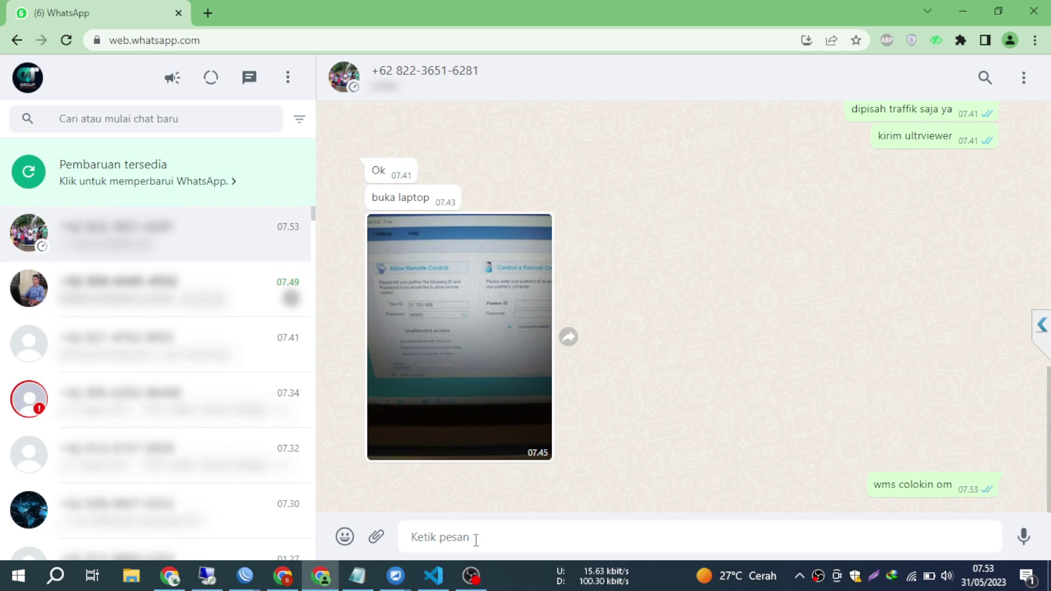
# Step: Return to the UltraViewer remote session and enable the ether3 interface labelled WMS
pyautogui.click(397, 585)
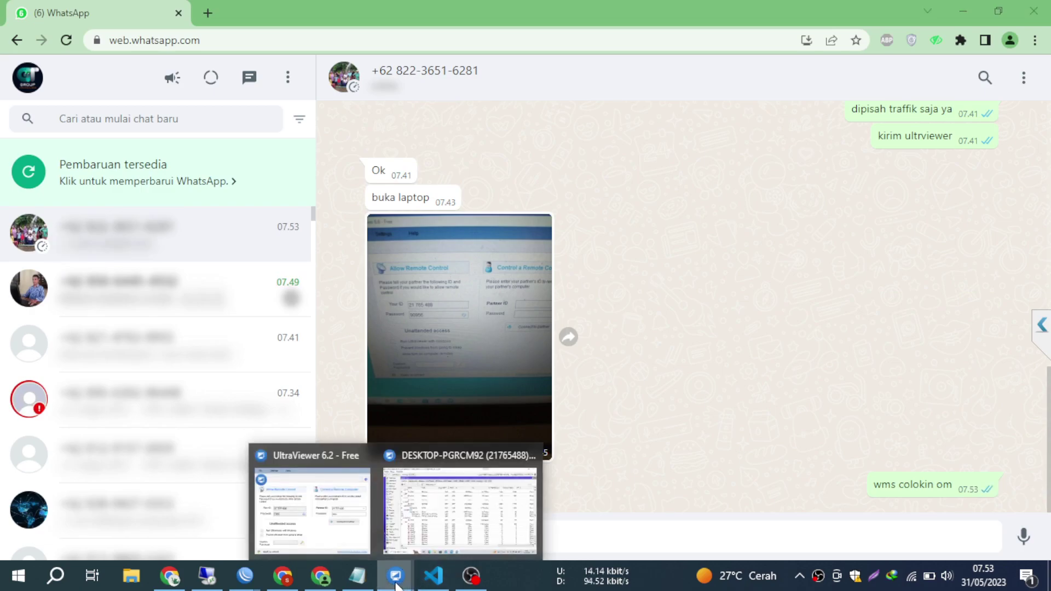
pyautogui.click(458, 516)
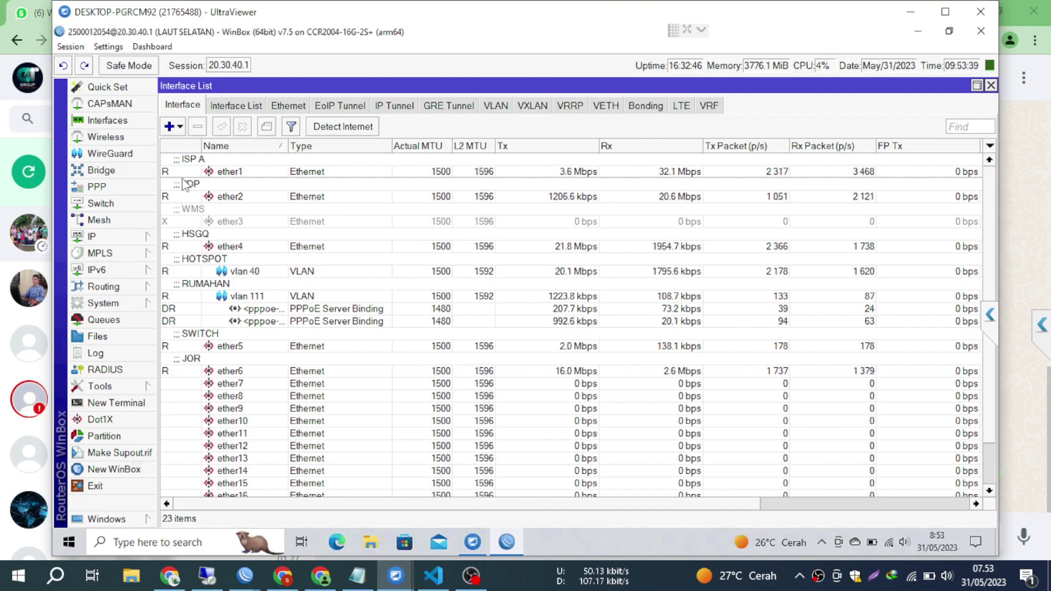
pyautogui.click(214, 222)
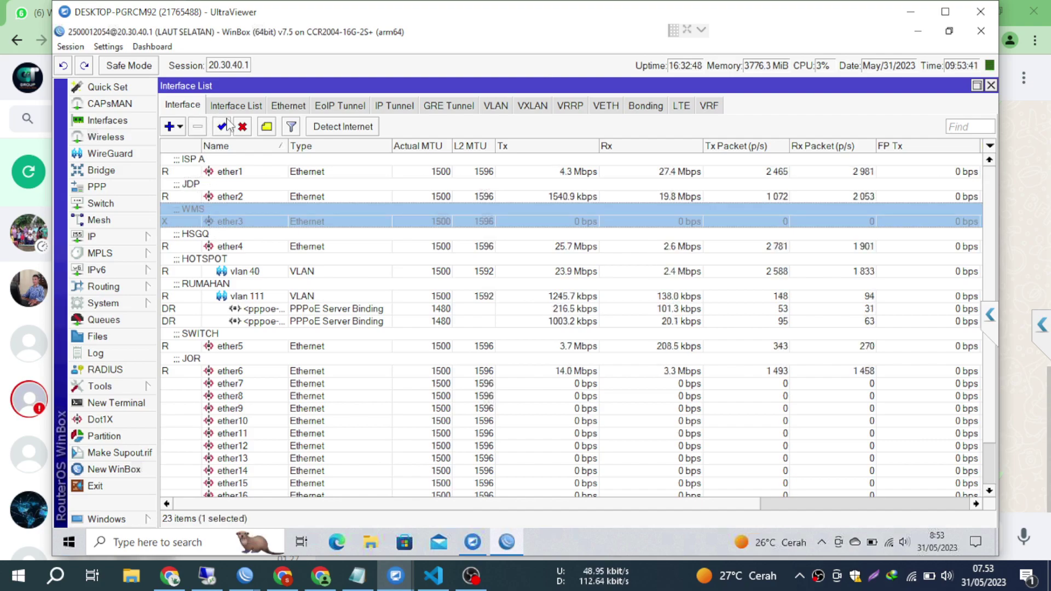
pyautogui.click(229, 127)
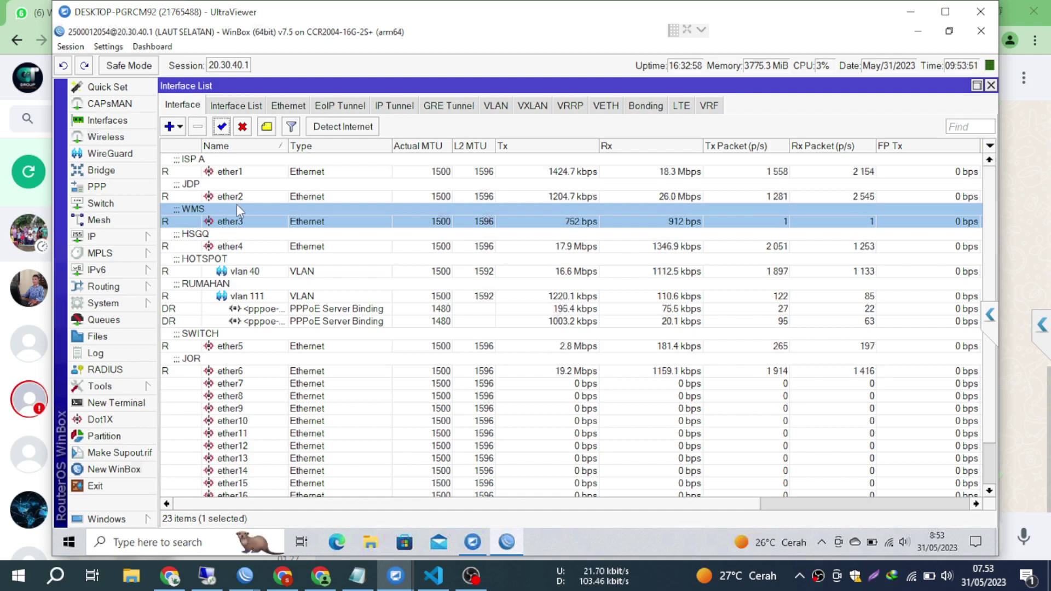
# Step: Open the router's firewall maximized and review its existing NAT and Mangle rules
pyautogui.click(144, 236)
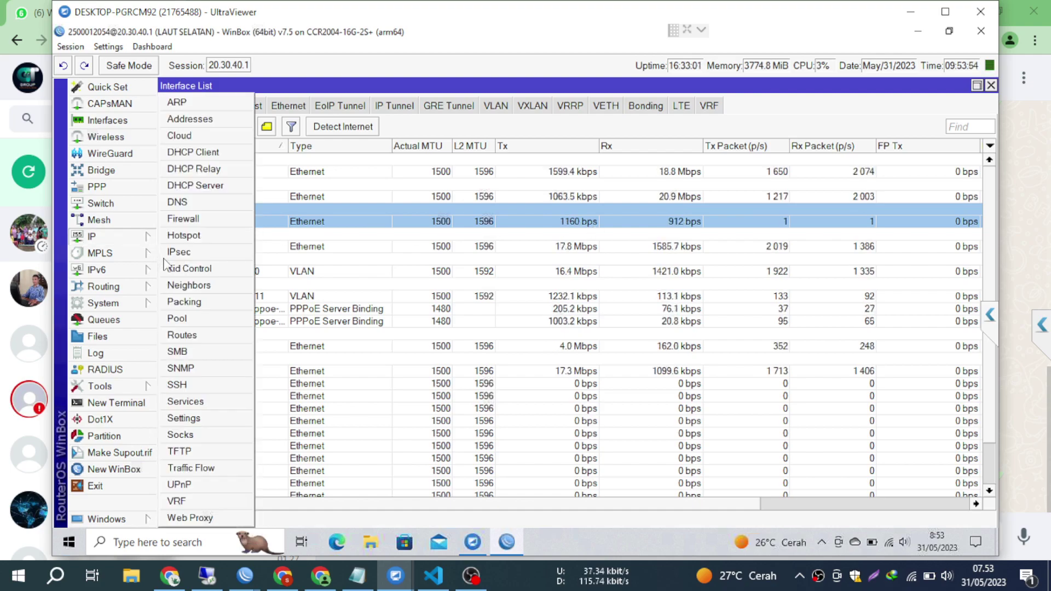
pyautogui.click(198, 219)
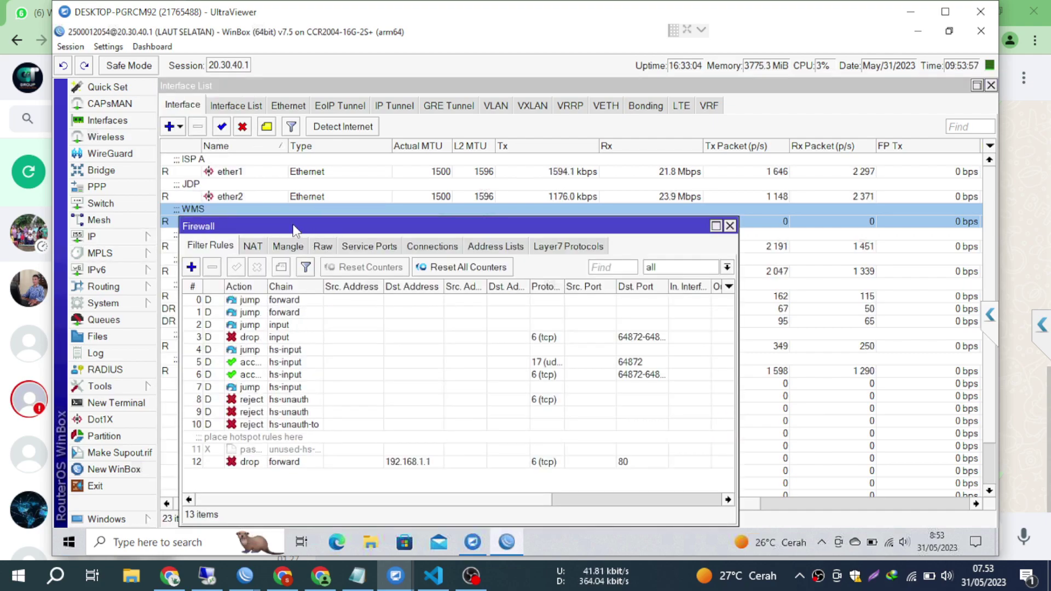
pyautogui.doubleClick(290, 226)
pyautogui.click(229, 105)
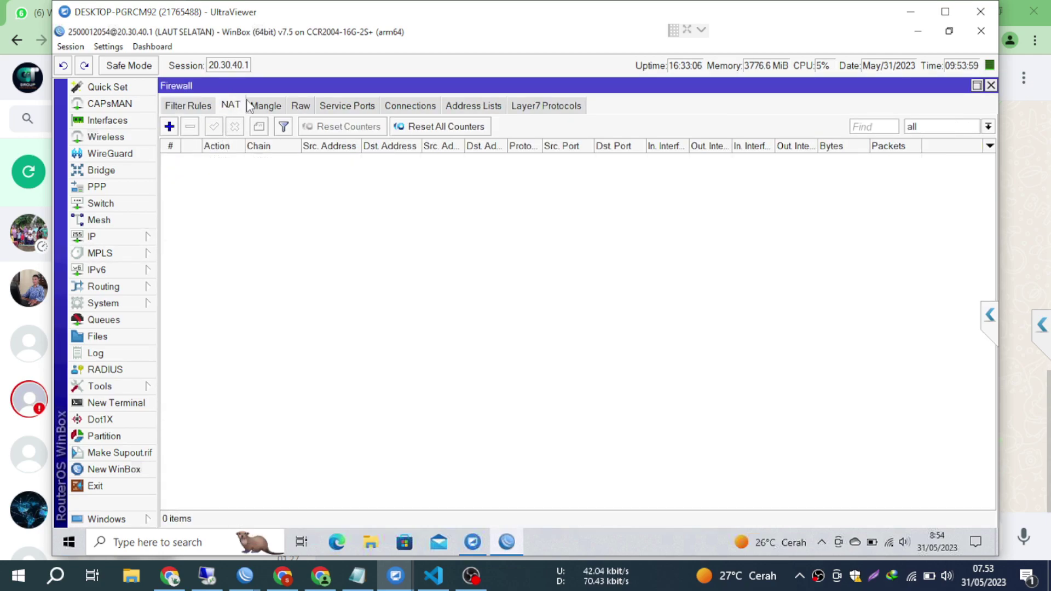
pyautogui.click(265, 105)
pyautogui.click(229, 106)
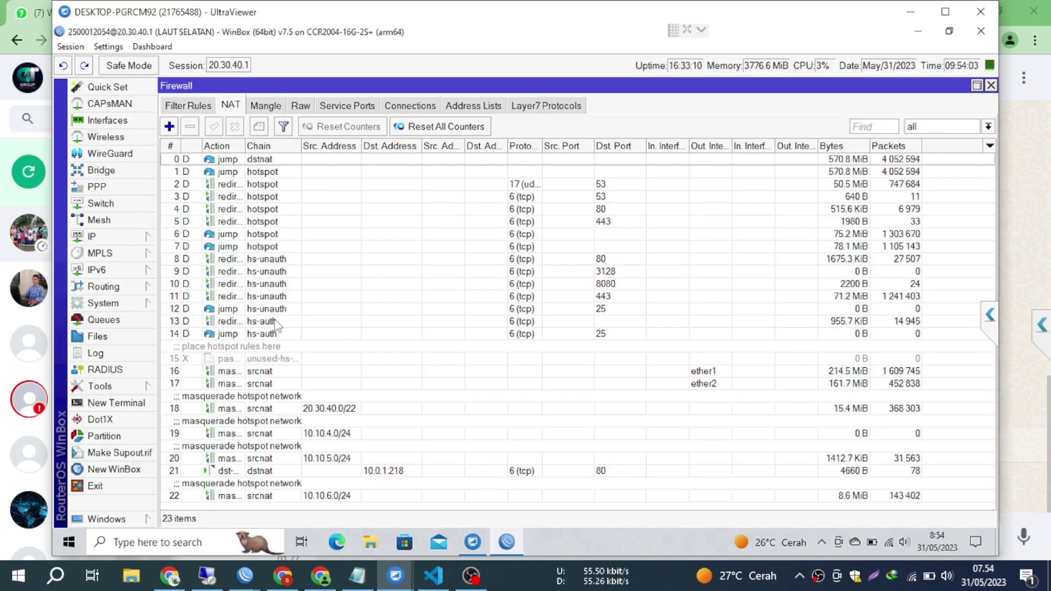
pyautogui.click(265, 106)
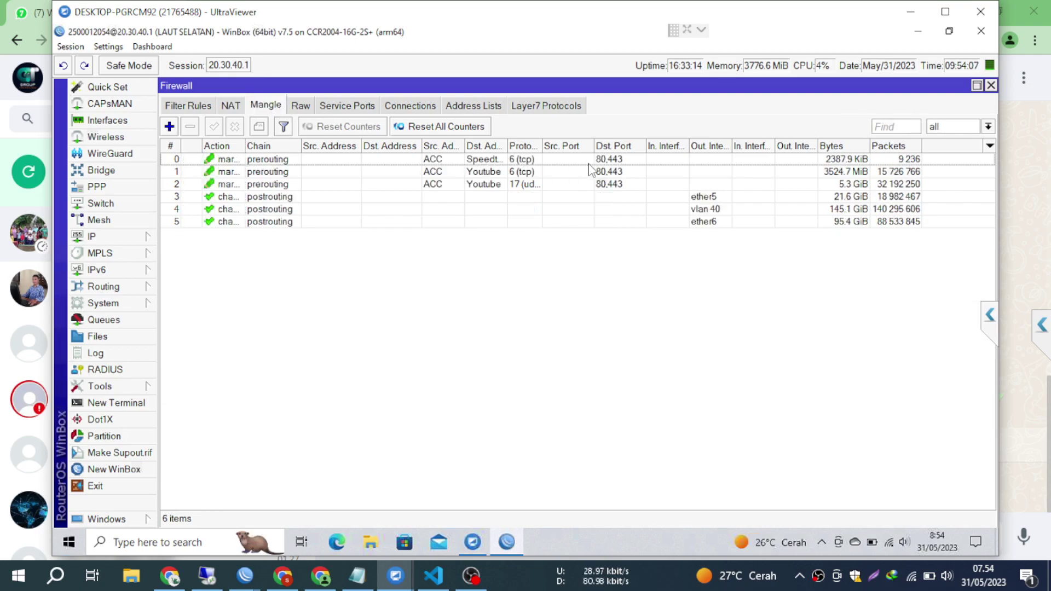
pyautogui.click(536, 175)
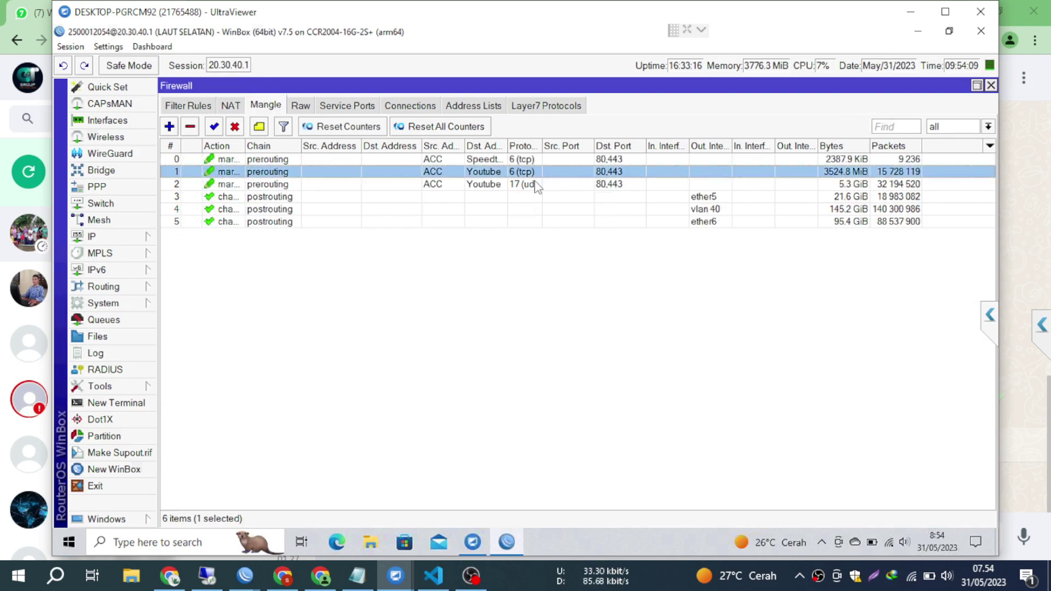
pyautogui.press('Down')
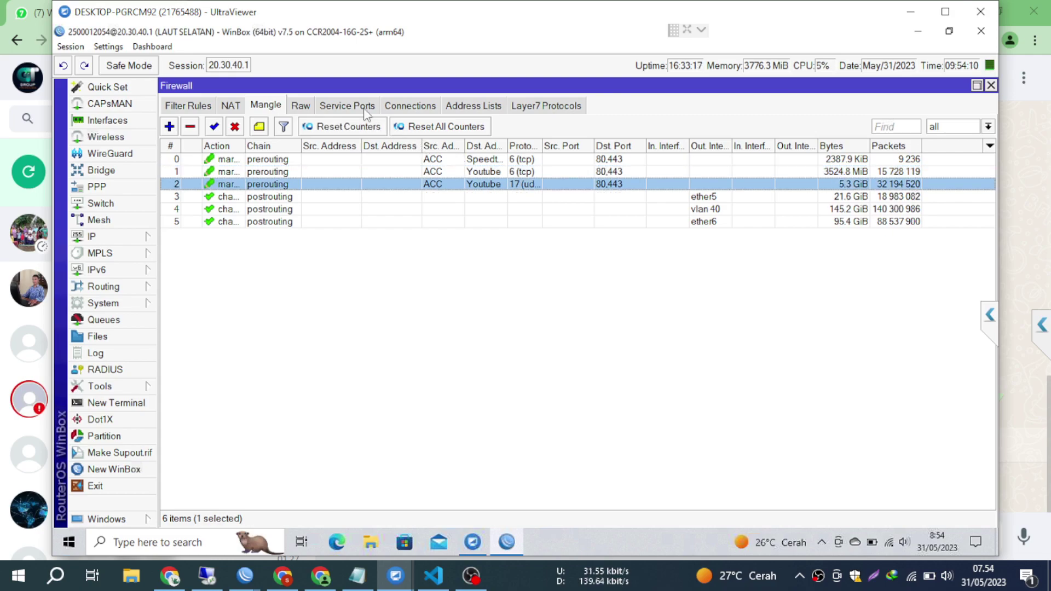
# Step: Review the firewall's Raw rules and the address lists filtered by Speedtest and ACC, and return to the Raw rules
pyautogui.click(310, 107)
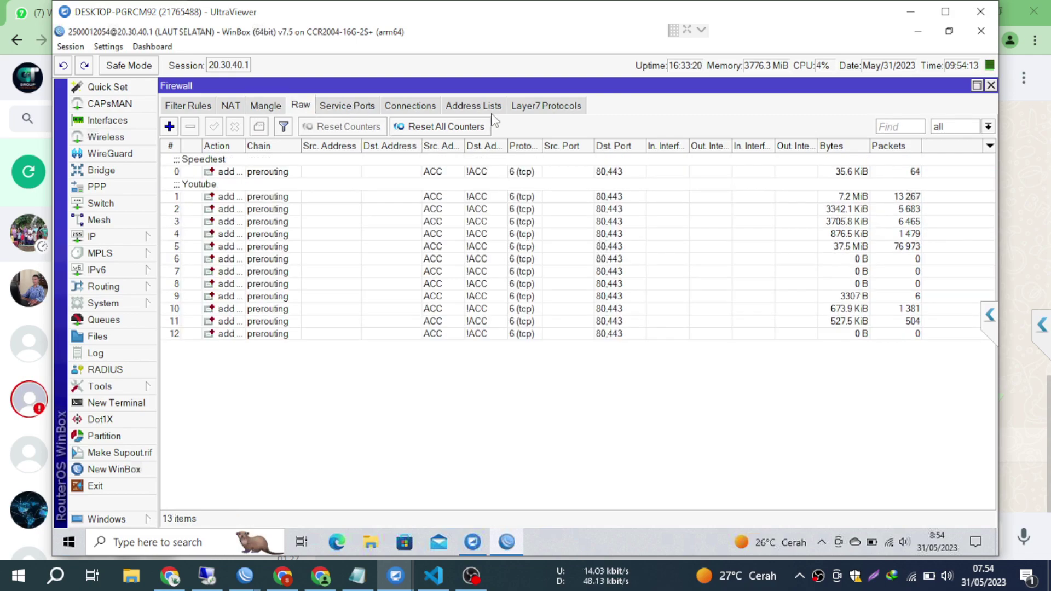
pyautogui.click(474, 106)
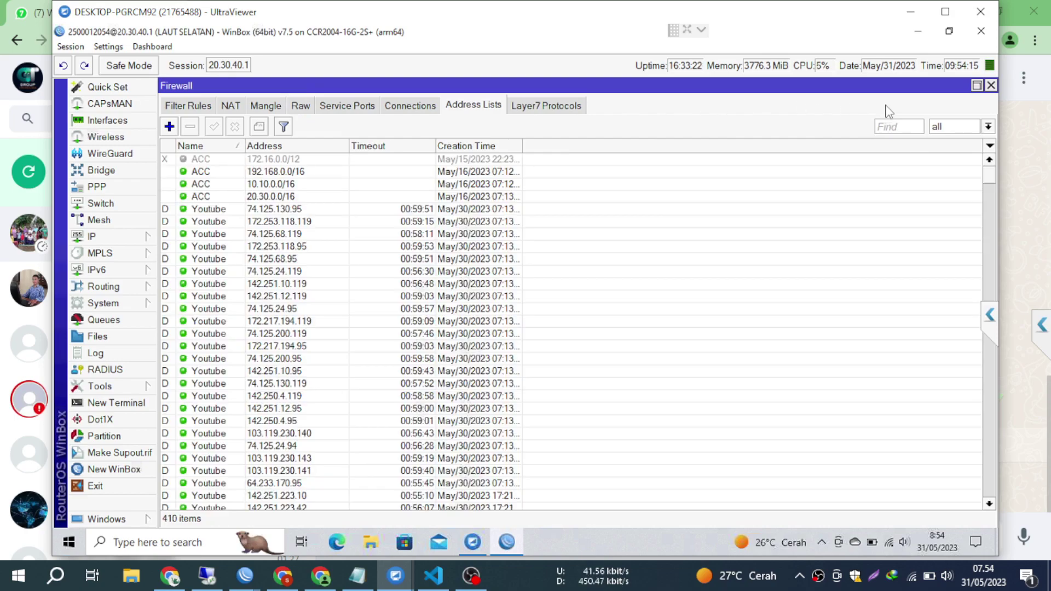
pyautogui.click(956, 127)
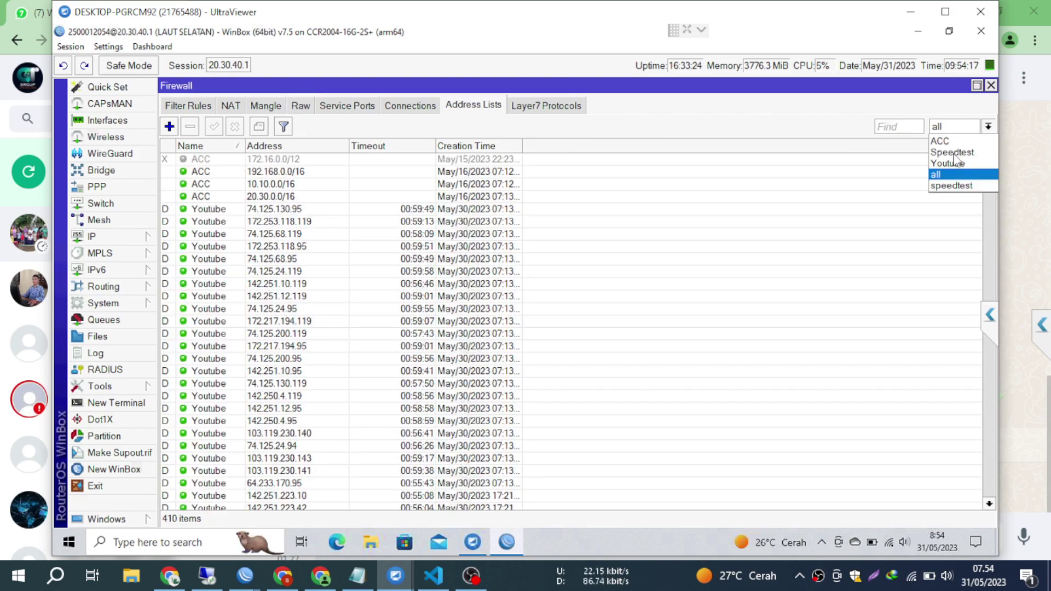
pyautogui.click(956, 152)
pyautogui.click(949, 127)
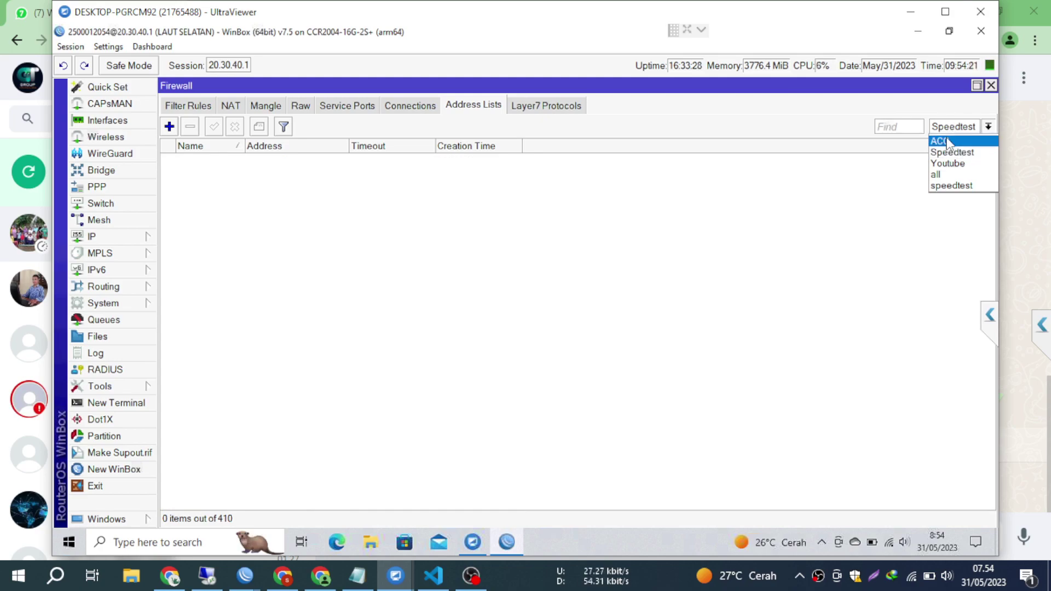
pyautogui.click(949, 142)
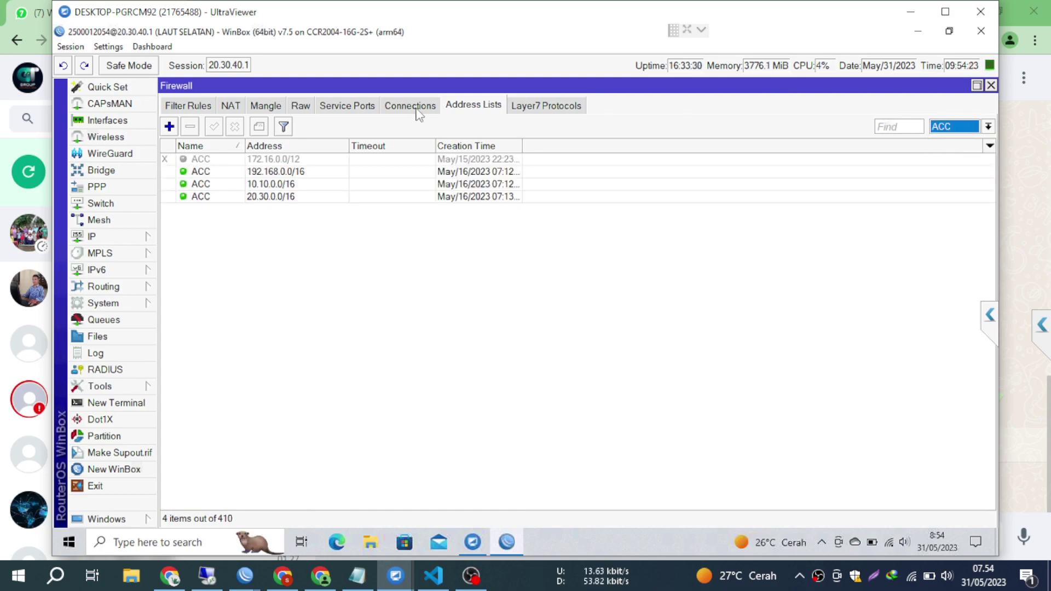
pyautogui.click(305, 105)
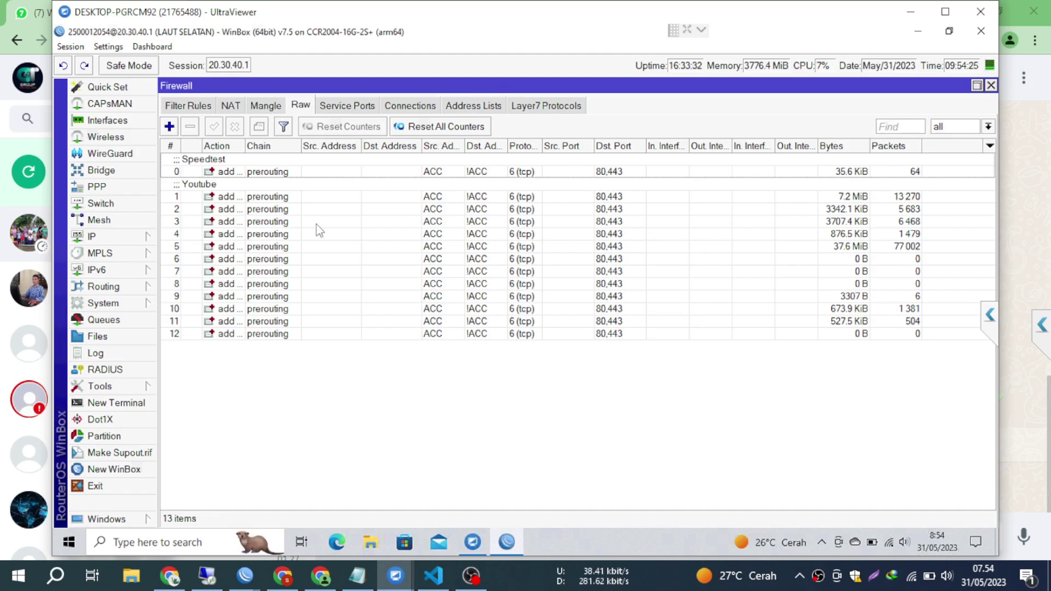
# Step: Switch to Visual Studio Code and copy the rules in ok2.rsc from the Facebook entry on line 43 through the end of the file
pyautogui.click(442, 567)
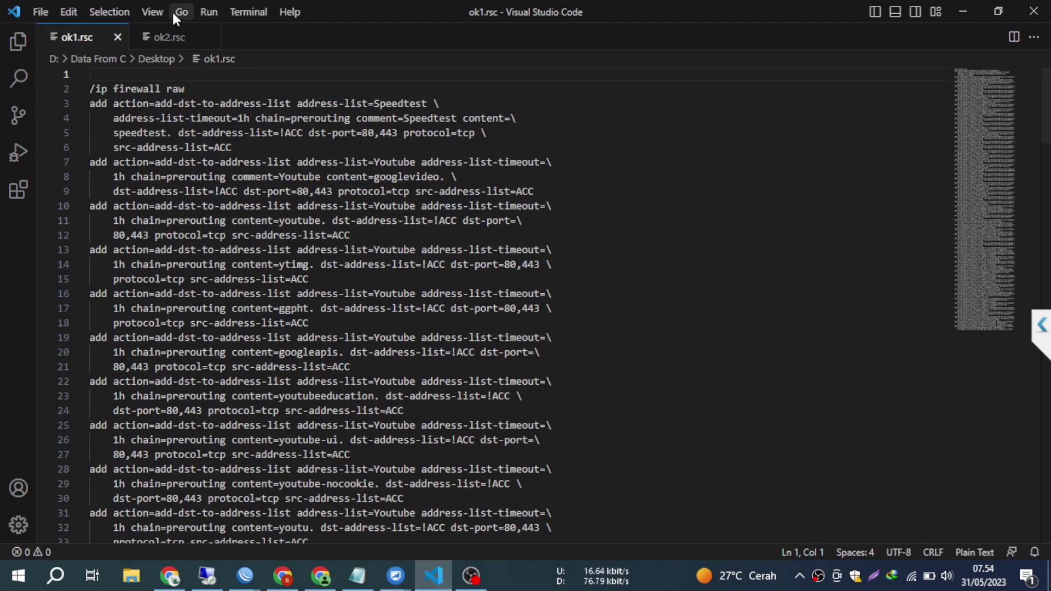
pyautogui.click(166, 37)
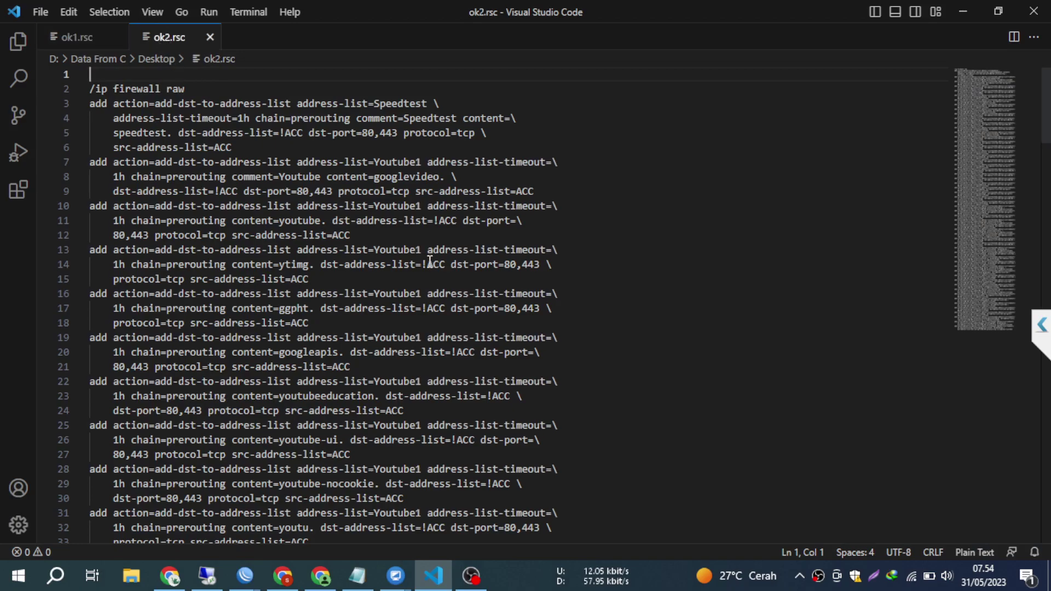
pyautogui.scroll(-7, 429, 262)
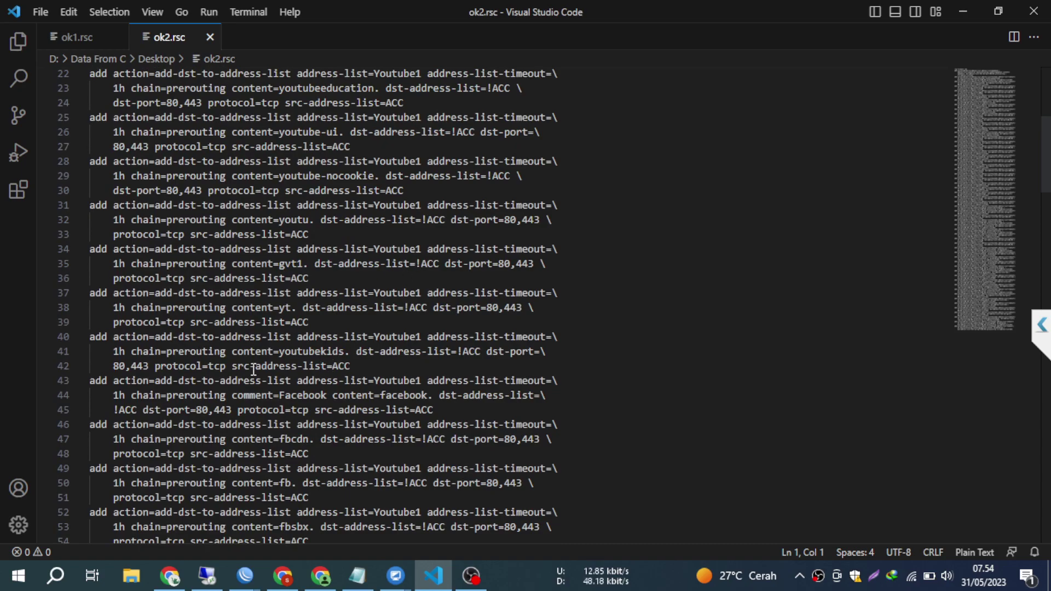
pyautogui.click(90, 381)
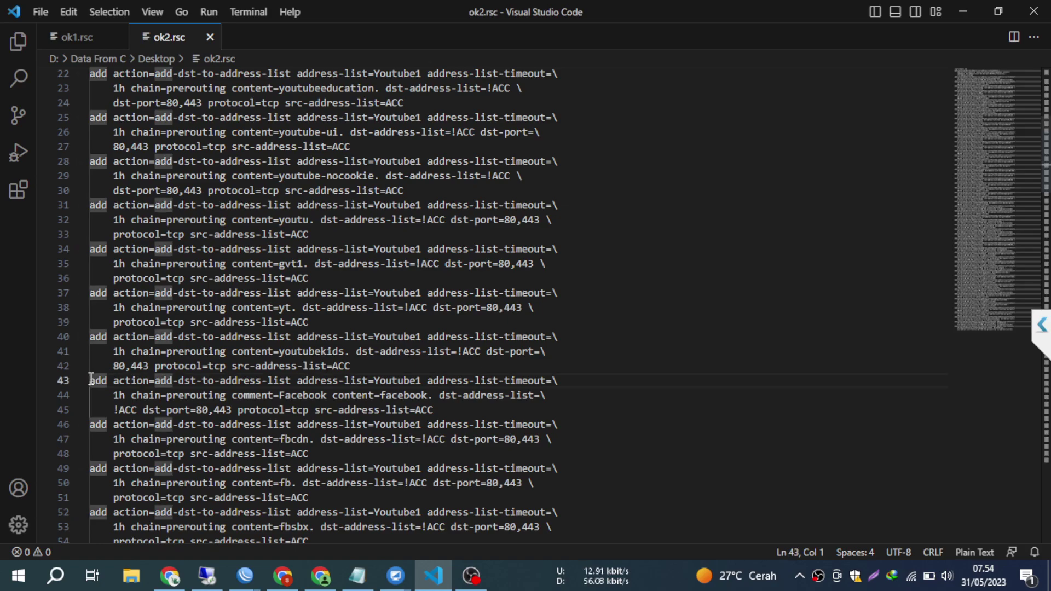
pyautogui.keyDown('shift'); pyautogui.click(336, 488); pyautogui.keyUp('shift')
pyautogui.moveTo(337, 487); pyautogui.dragTo(359, 586)
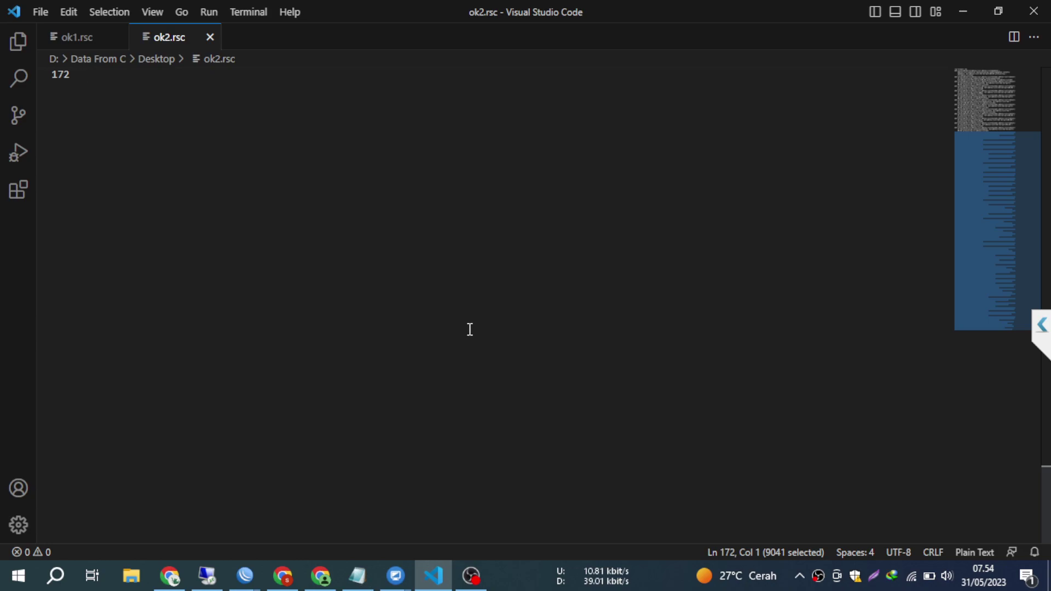
pyautogui.scroll(5, 469, 329)
pyautogui.rightClick(313, 252)
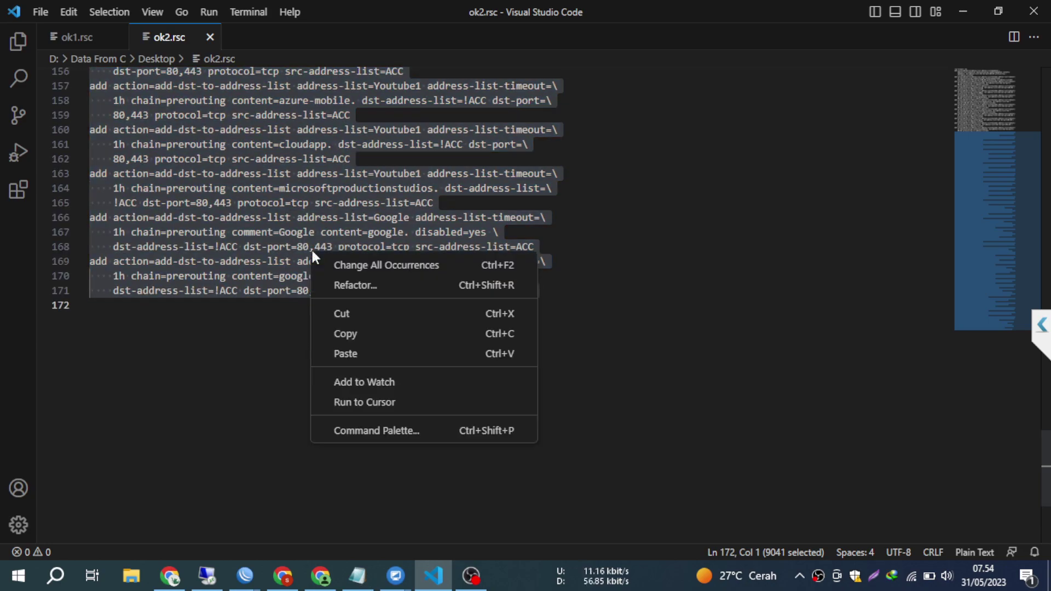
pyautogui.click(346, 336)
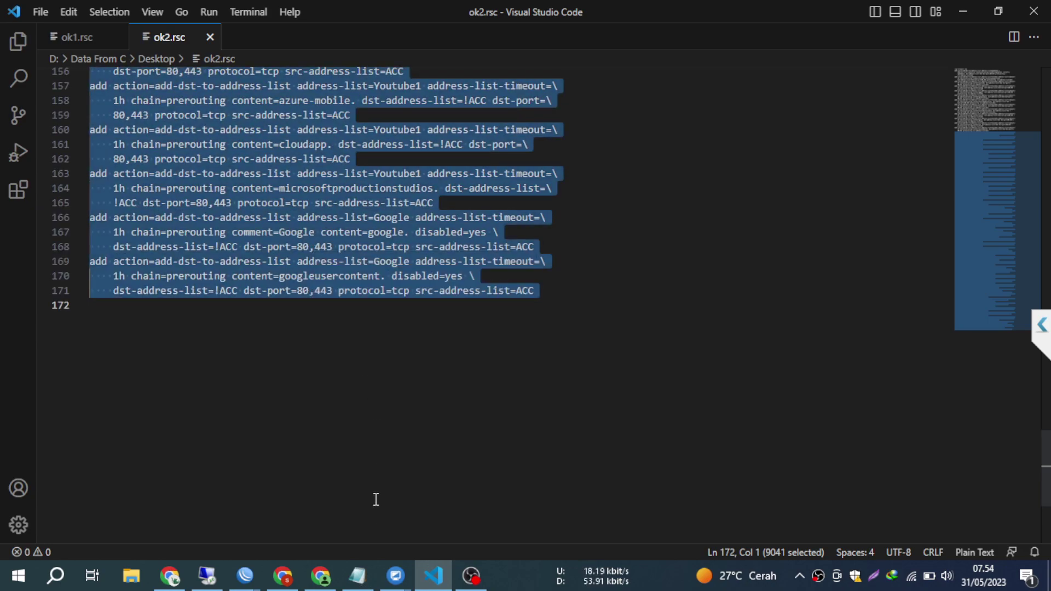
# Step: Return to the UltraViewer session, open a new router terminal and enter the firewall raw context with "ip fir raw/"
pyautogui.click(395, 575)
pyautogui.click(438, 501)
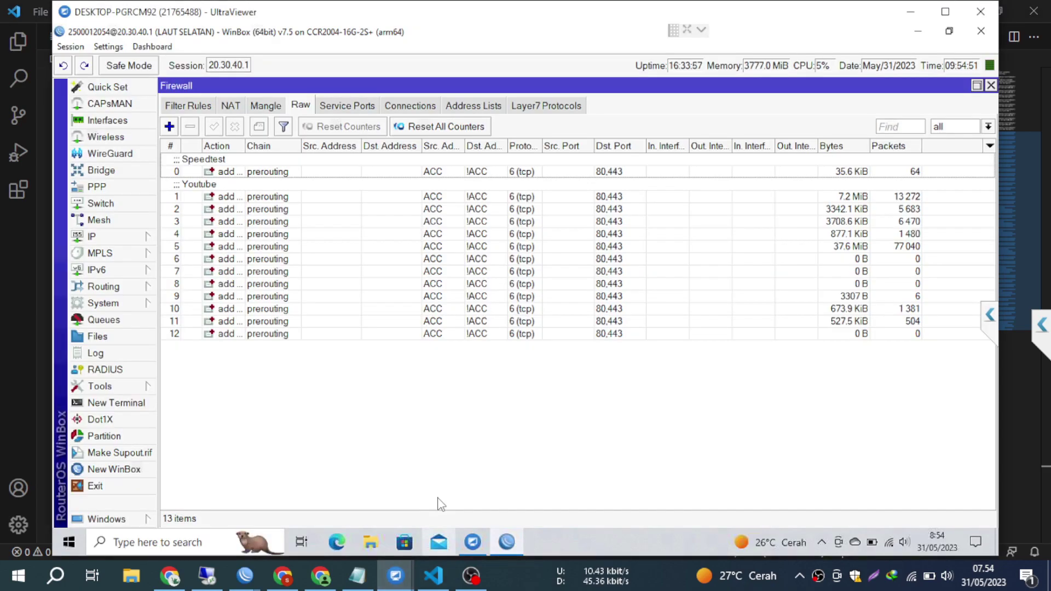
pyautogui.click(115, 404)
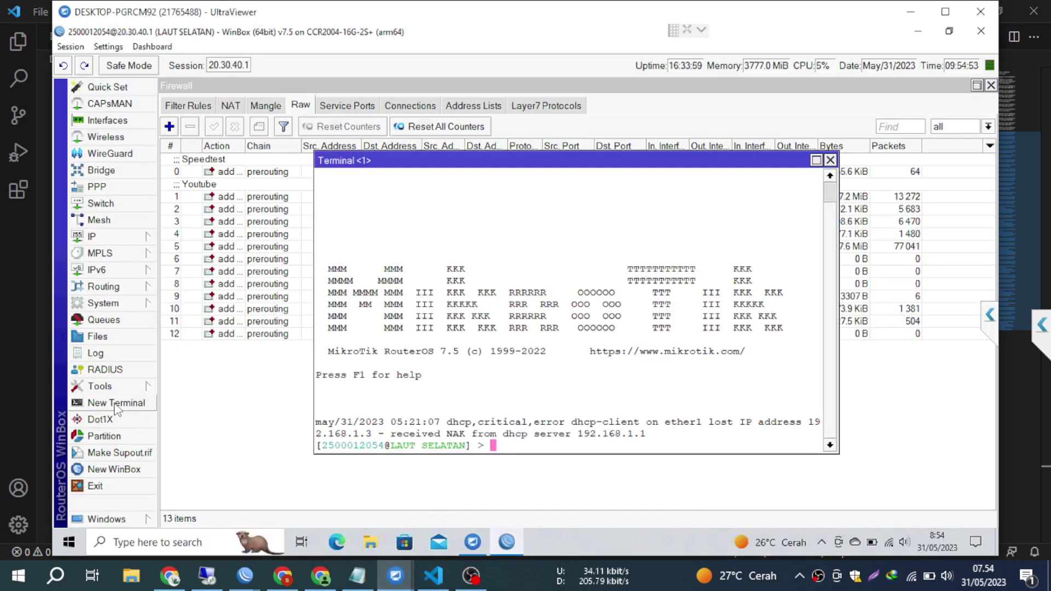
pyautogui.write('ip ')
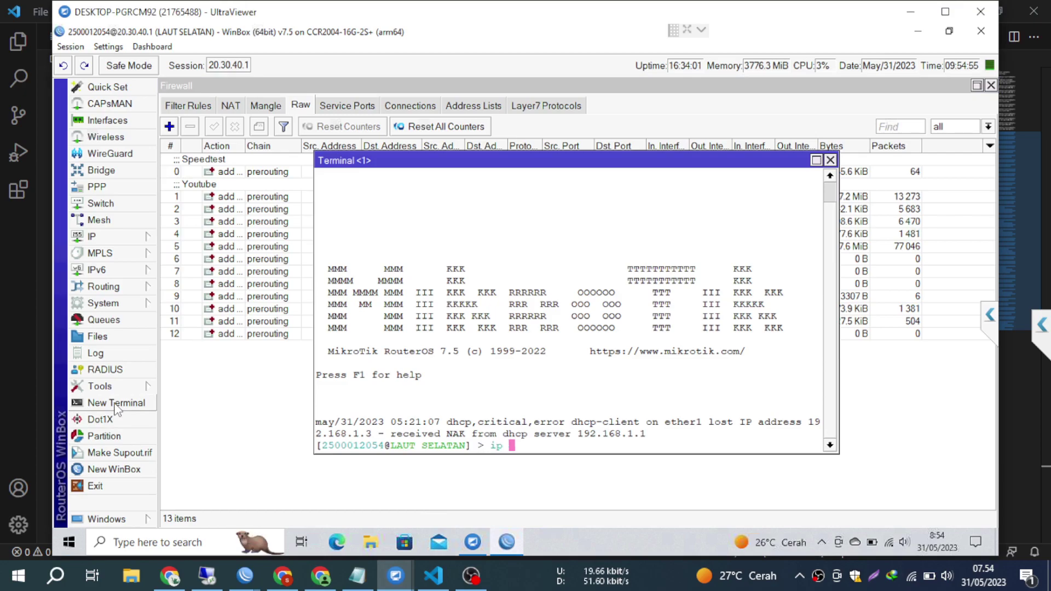
pyautogui.write('ir ra')
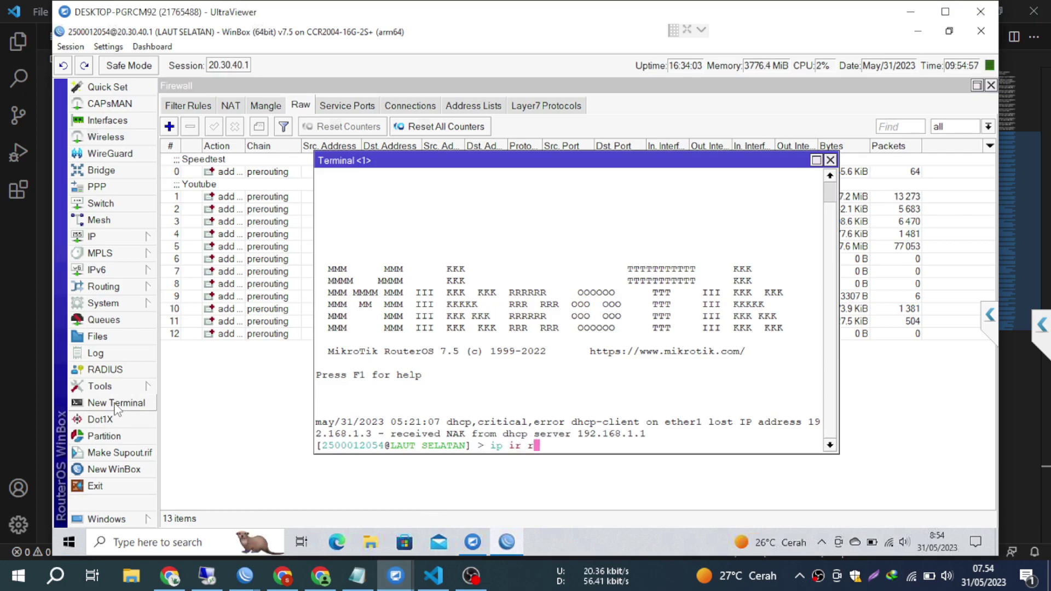
pyautogui.press('BackSpace')
pyautogui.press('BackSpace')
pyautogui.press('BackSpace')
pyautogui.press('BackSpace')
pyautogui.press('BackSpace')
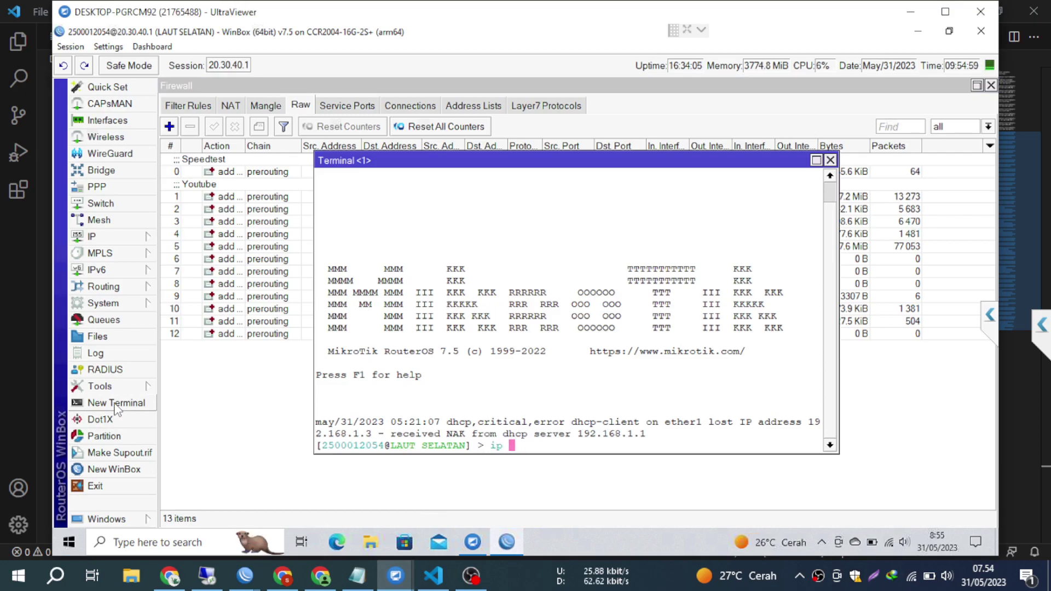
pyautogui.write('fir')
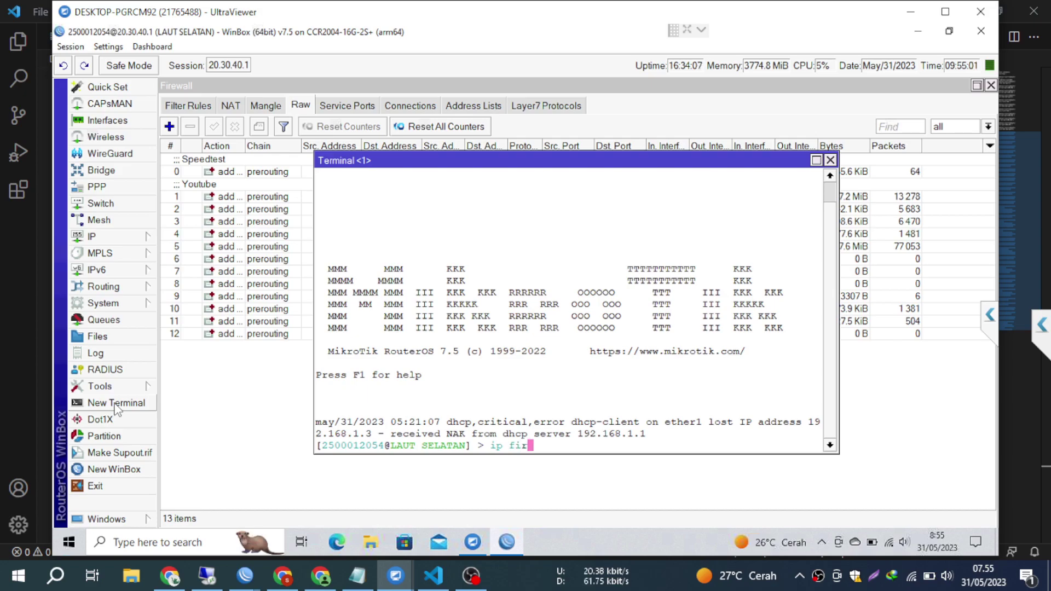
pyautogui.write(' raw/')
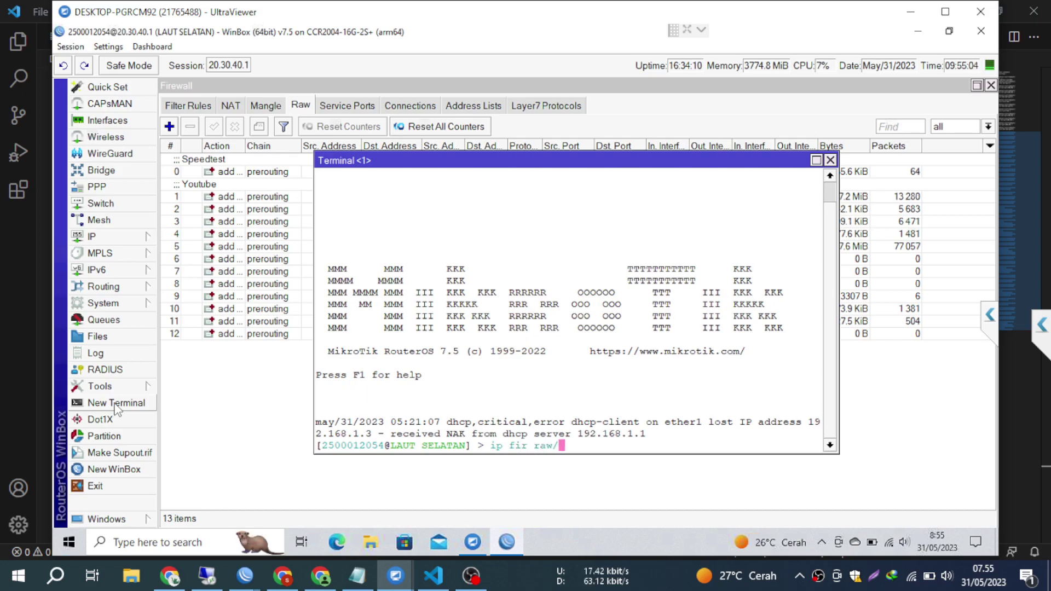
pyautogui.press('Return')
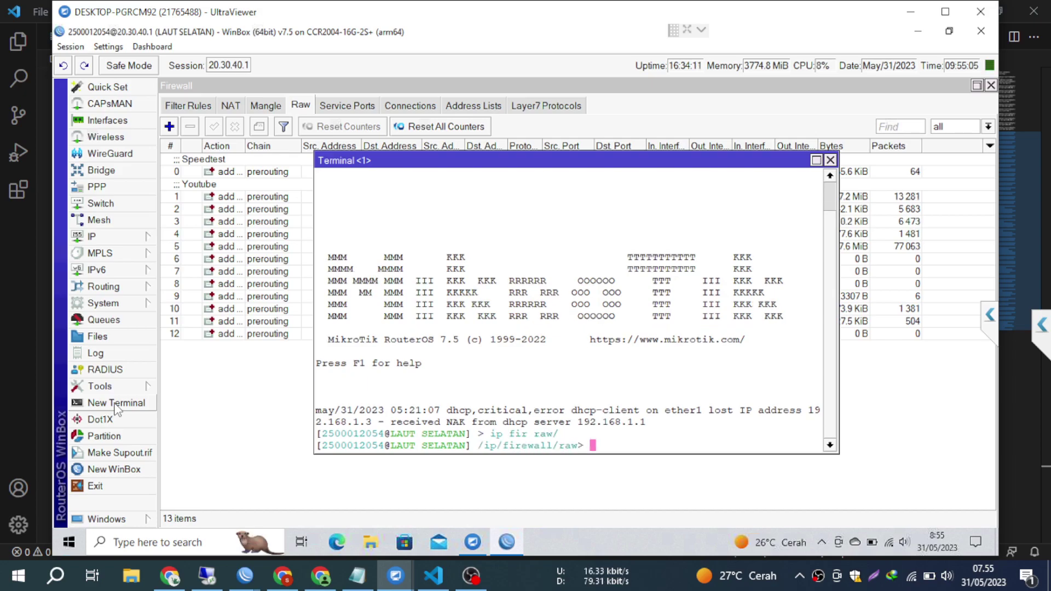
# Step: Paste the copied raw rules into the terminal to add them to the router, and close the terminal
pyautogui.rightClick(514, 328)
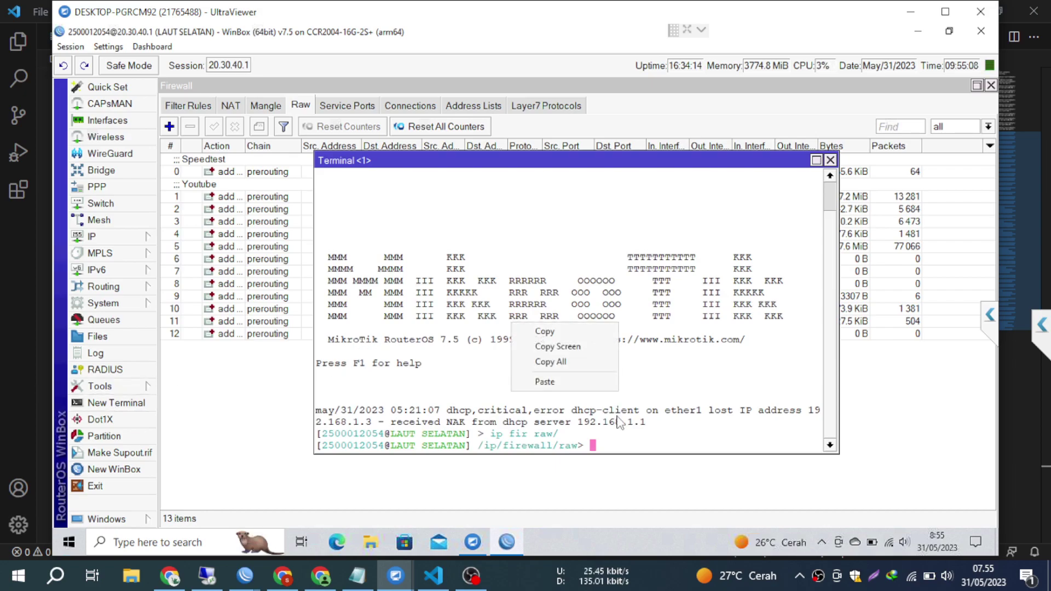
pyautogui.click(587, 383)
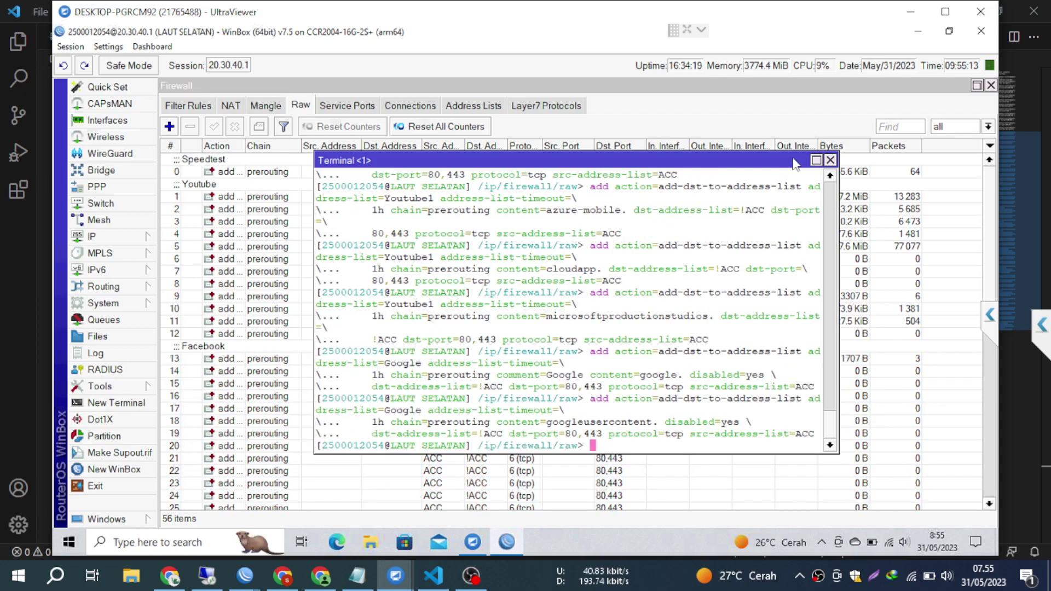
pyautogui.click(830, 160)
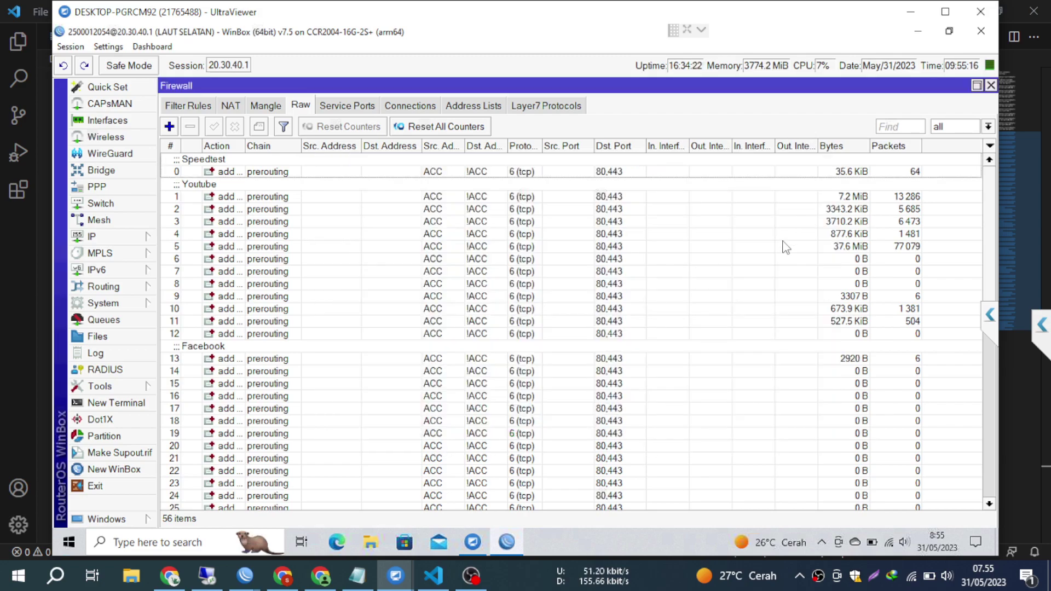
# Step: Examine the general, advanced and extra settings of the first Facebook raw rule, and close it without changes
pyautogui.click(609, 360)
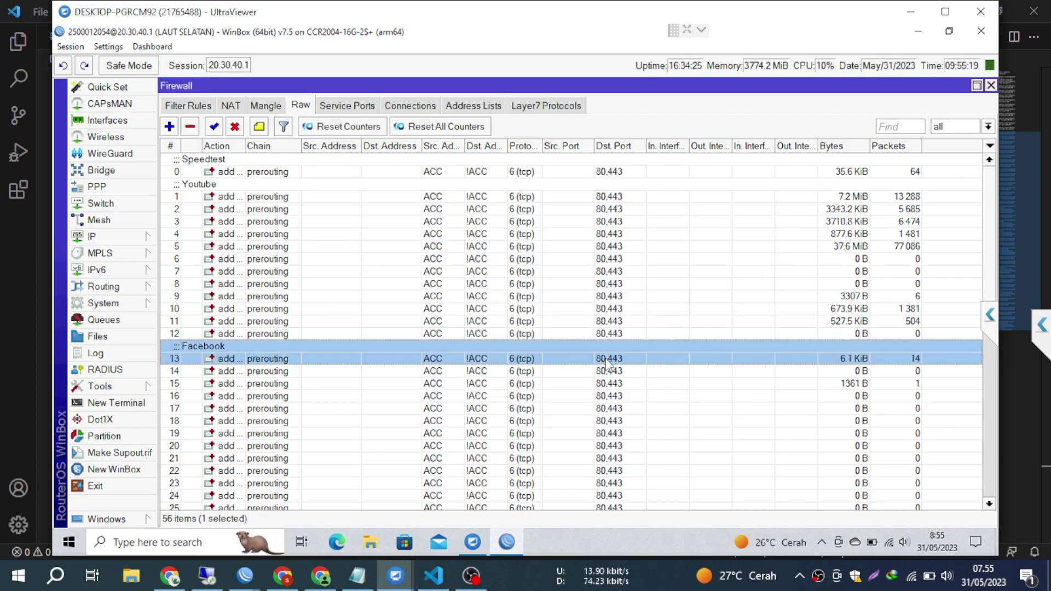
pyautogui.doubleClick(606, 361)
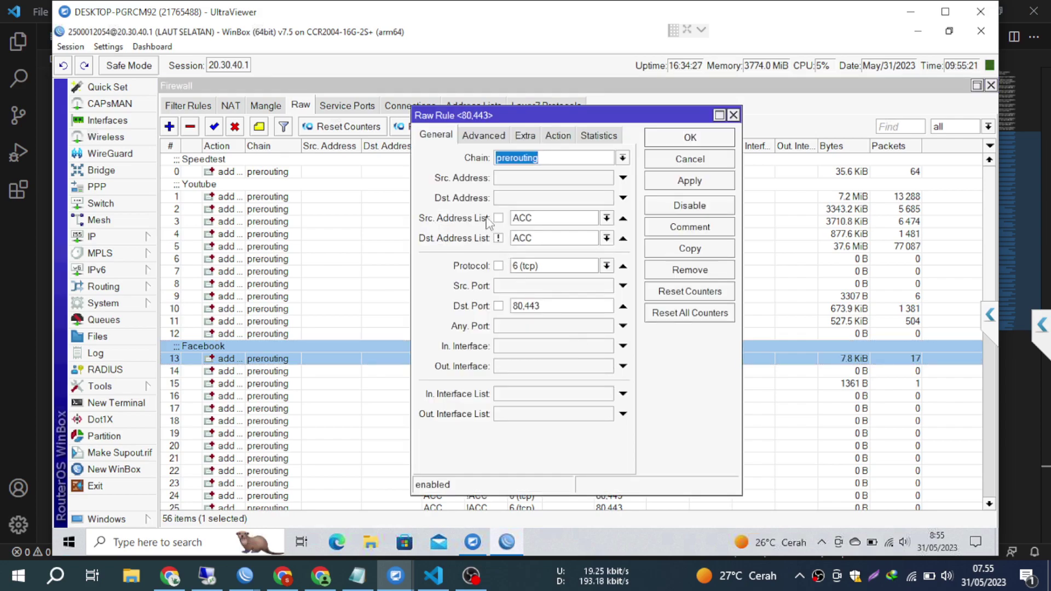
pyautogui.click(484, 136)
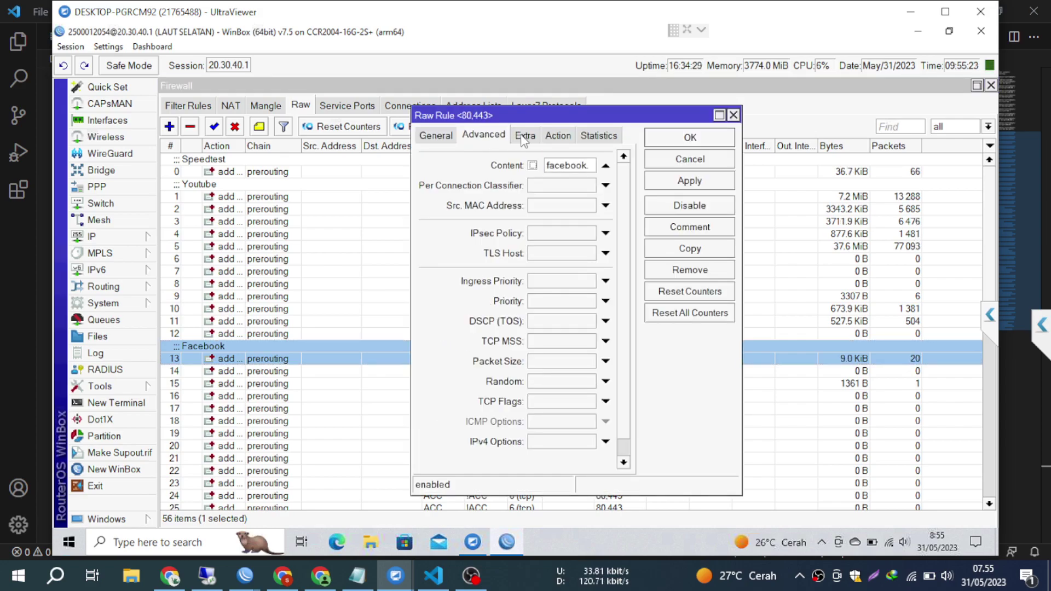
pyautogui.click(528, 137)
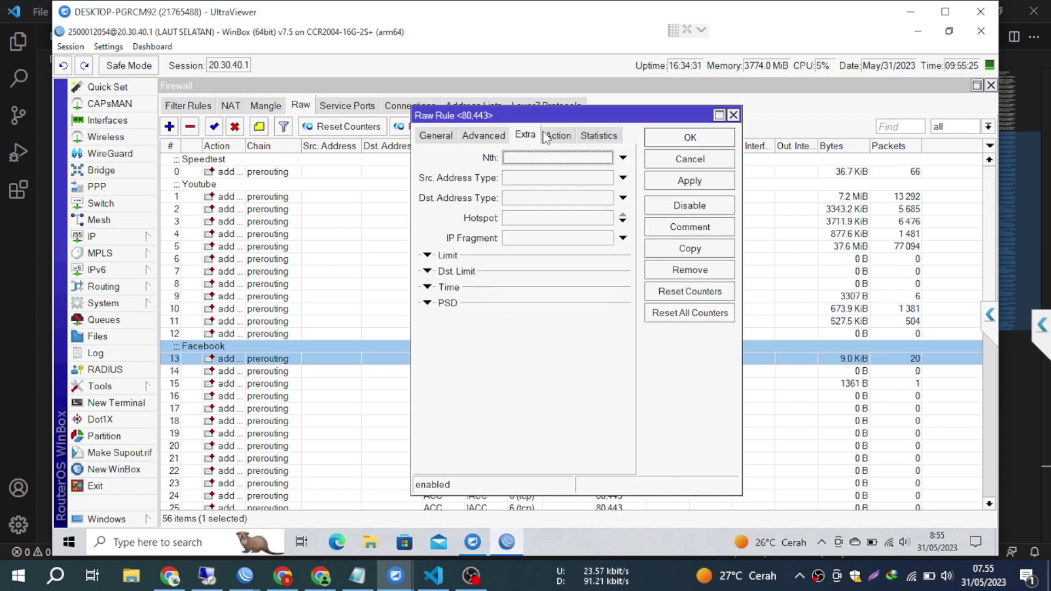
pyautogui.click(484, 136)
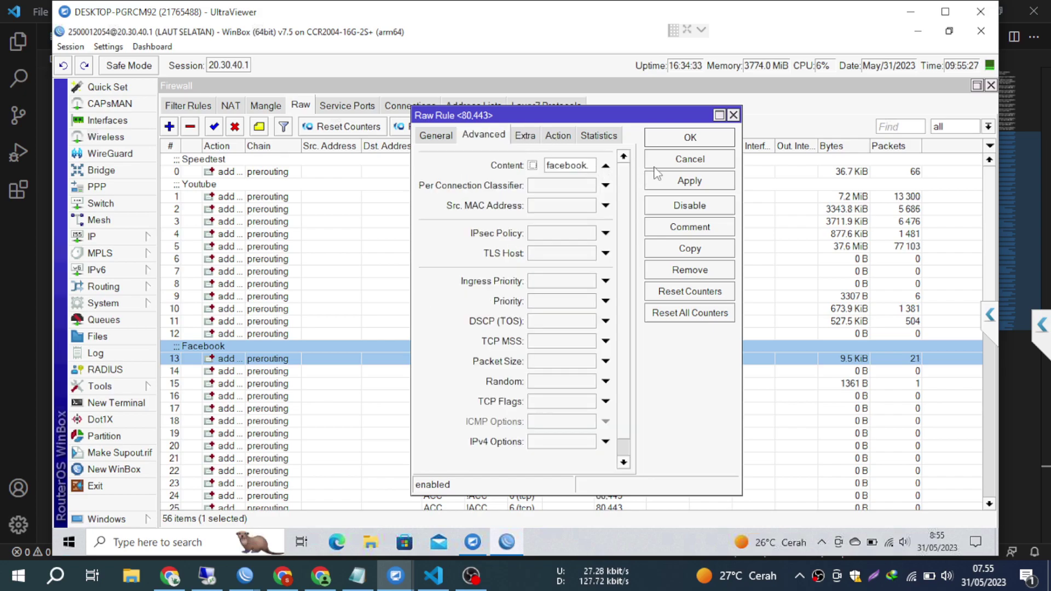
pyautogui.click(667, 163)
# Step: Examine the content match and extra settings of Youtube raw rule 8, and close it without changes
pyautogui.click(550, 290)
pyautogui.doubleClick(547, 285)
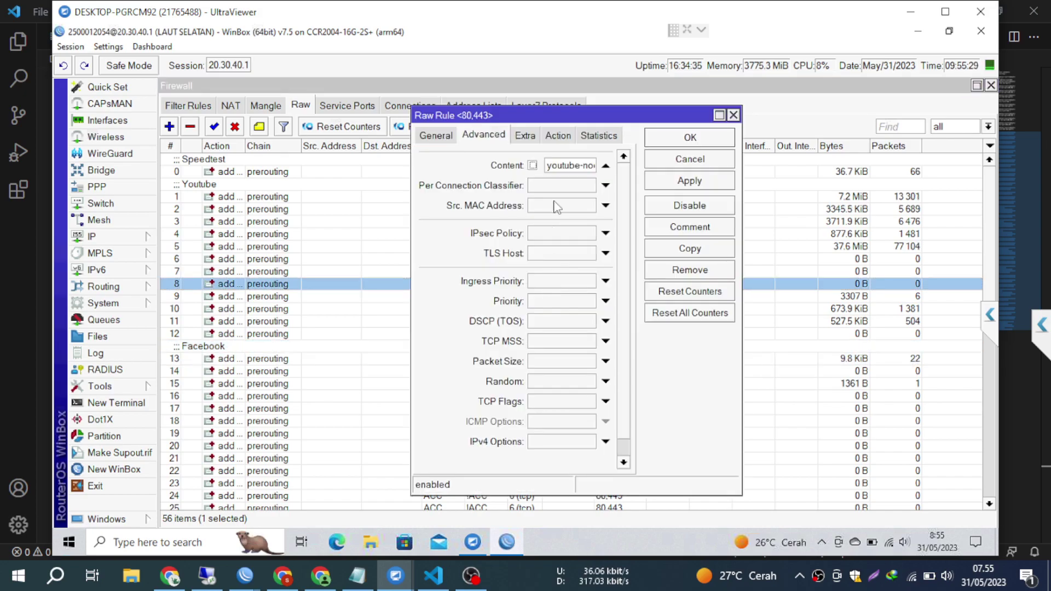
pyautogui.click(552, 136)
pyautogui.click(526, 136)
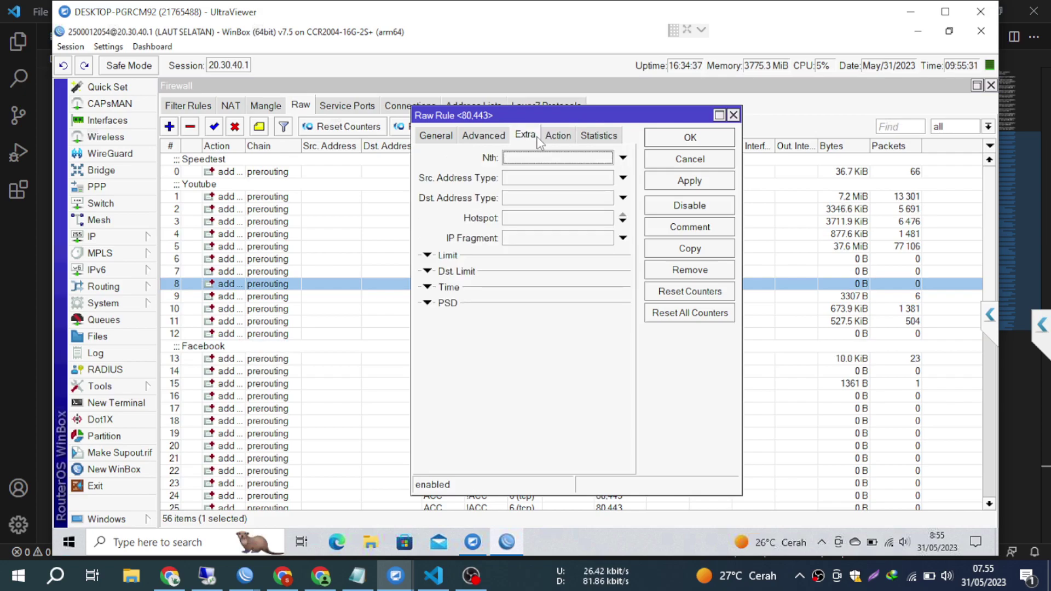
pyautogui.click(673, 162)
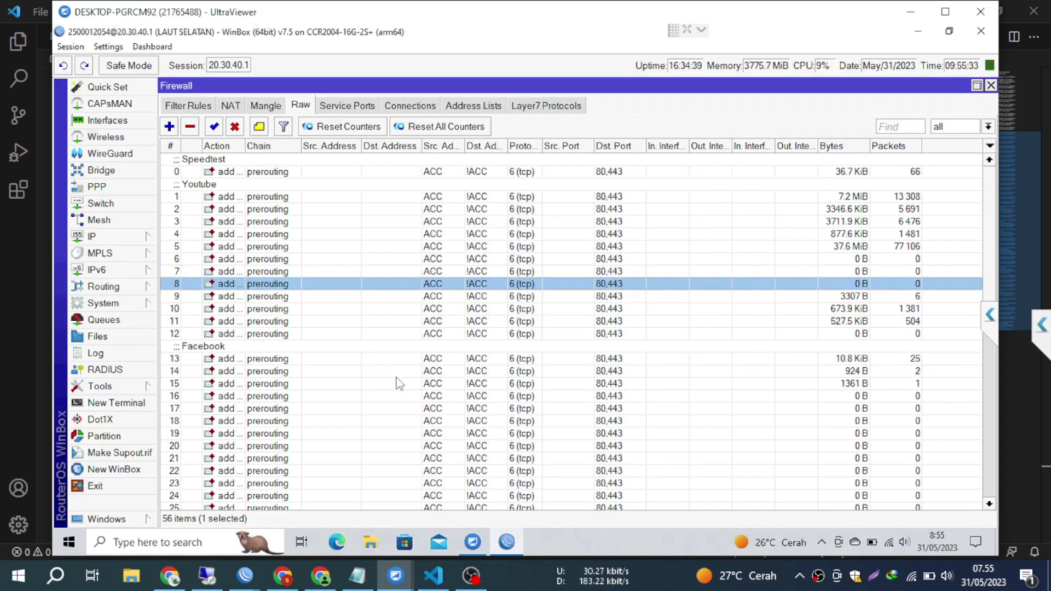
# Step: Filter the firewall address lists by the Youtube1 list
pyautogui.scroll(-3, 407, 365)
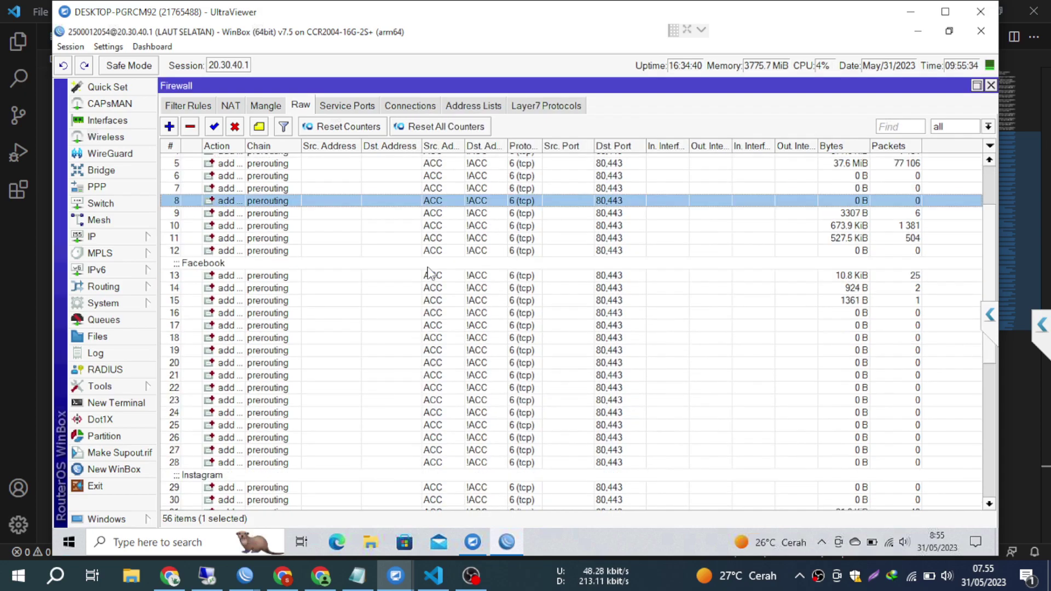
pyautogui.click(484, 107)
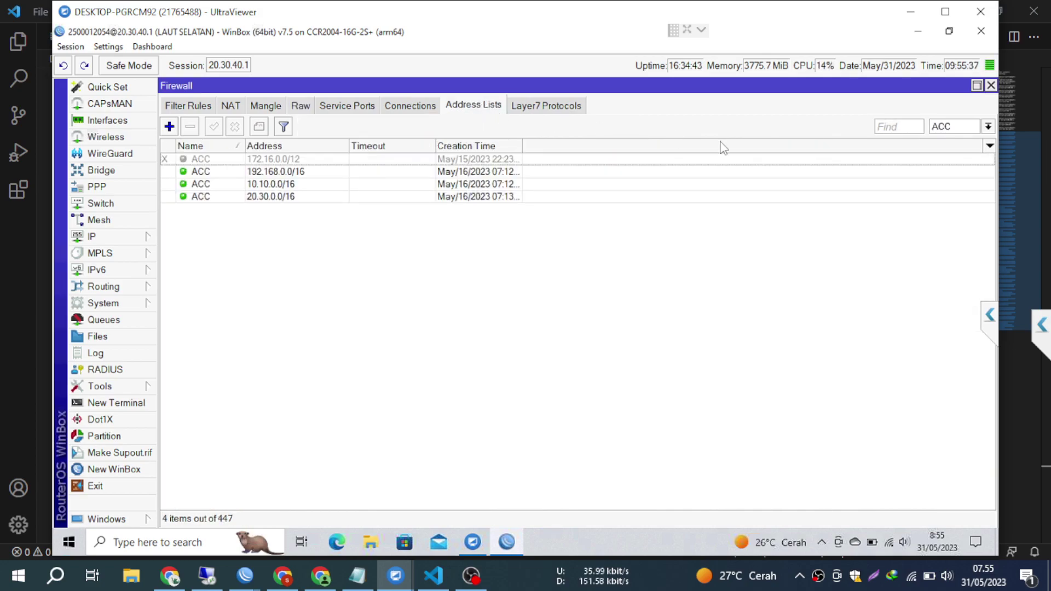
pyautogui.click(957, 130)
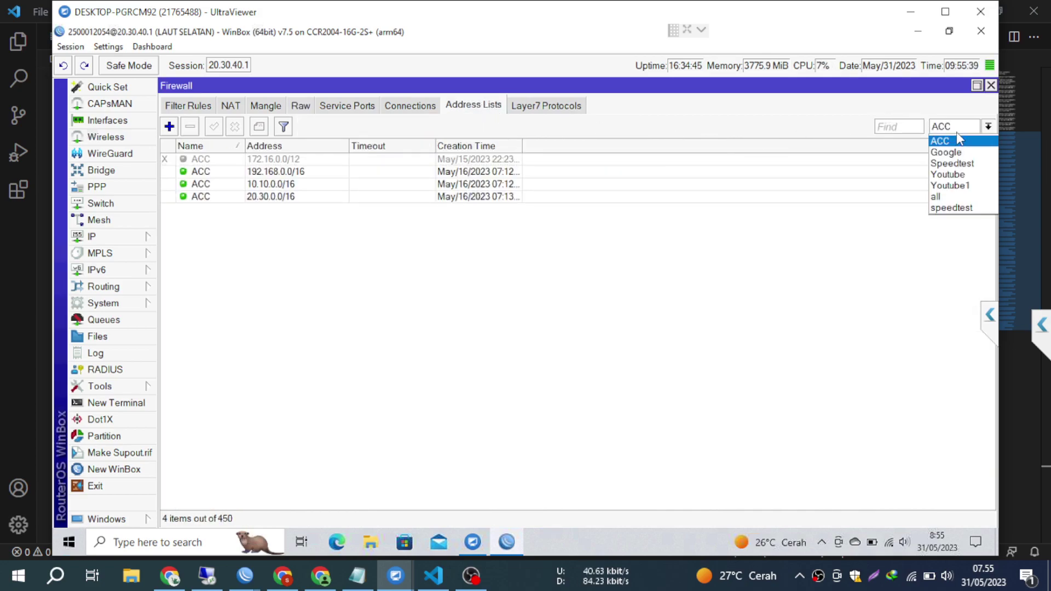
pyautogui.click(964, 185)
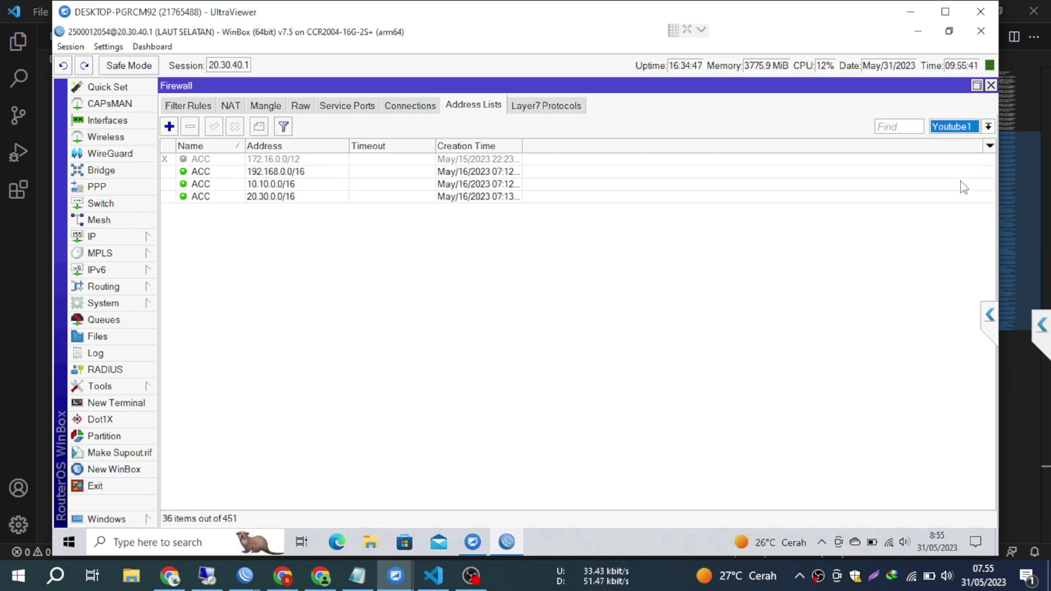
# Step: Delete the Detik, Operamini and Twitter raw rules
pyautogui.click(301, 106)
pyautogui.scroll(-4, 381, 296)
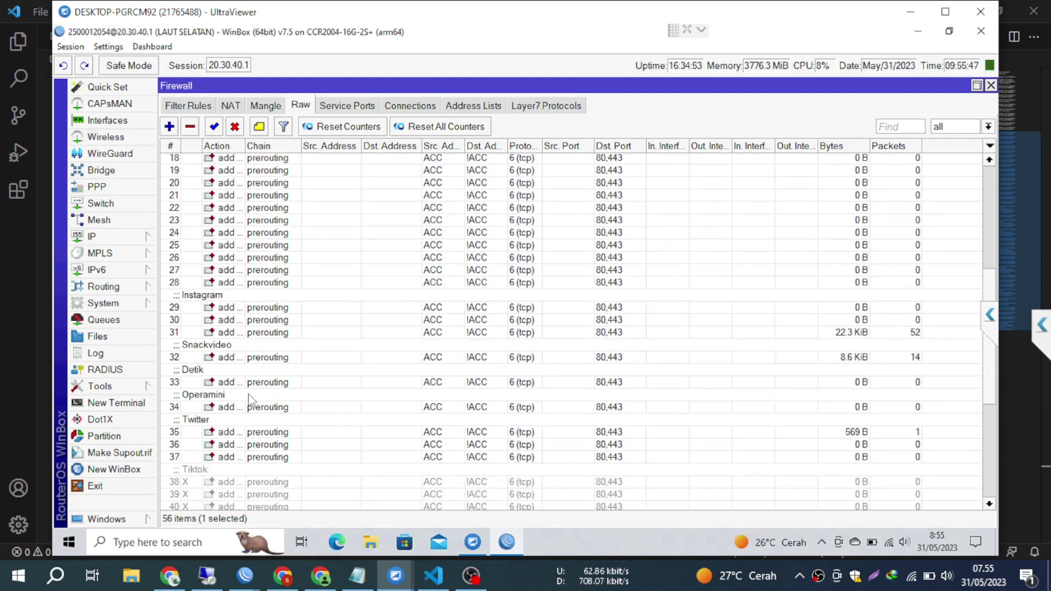
pyautogui.click(246, 375)
pyautogui.scroll(-1, 247, 375)
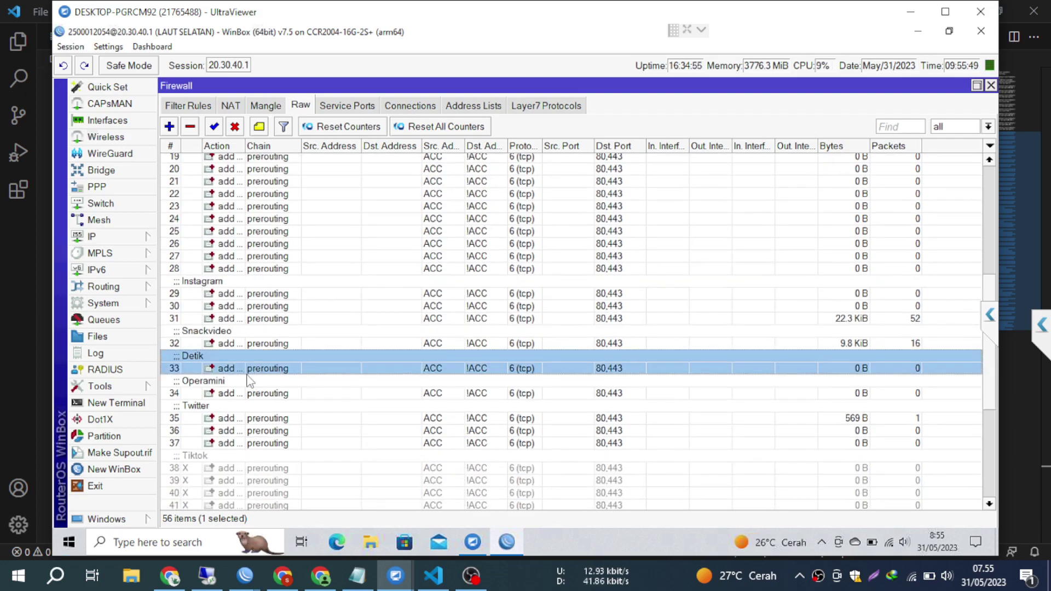
pyautogui.scroll(-1, 247, 376)
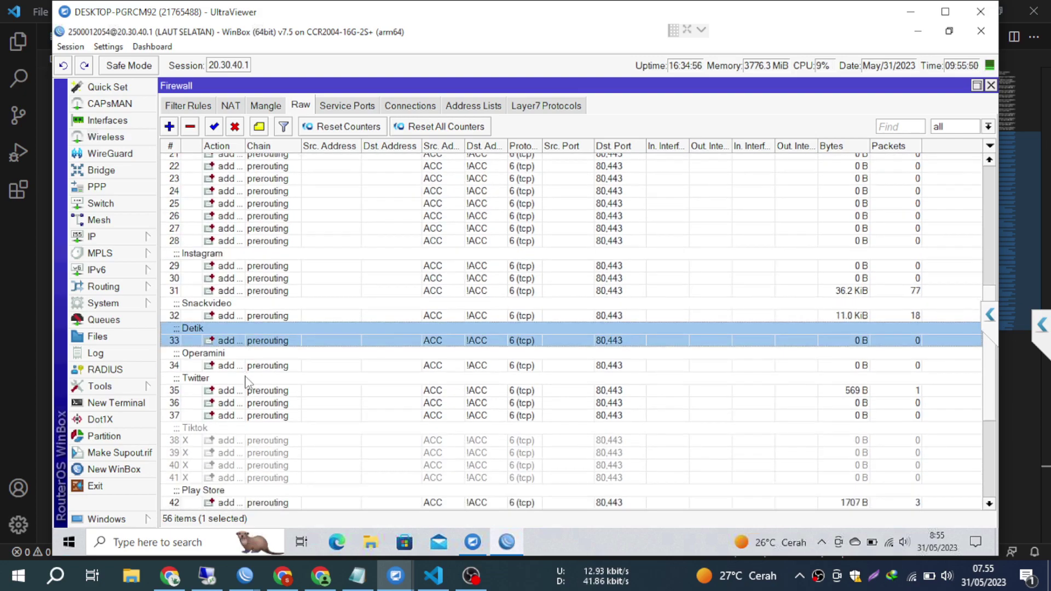
pyautogui.keyDown('shift'); pyautogui.click(232, 416); pyautogui.keyUp('shift')
pyautogui.click(190, 127)
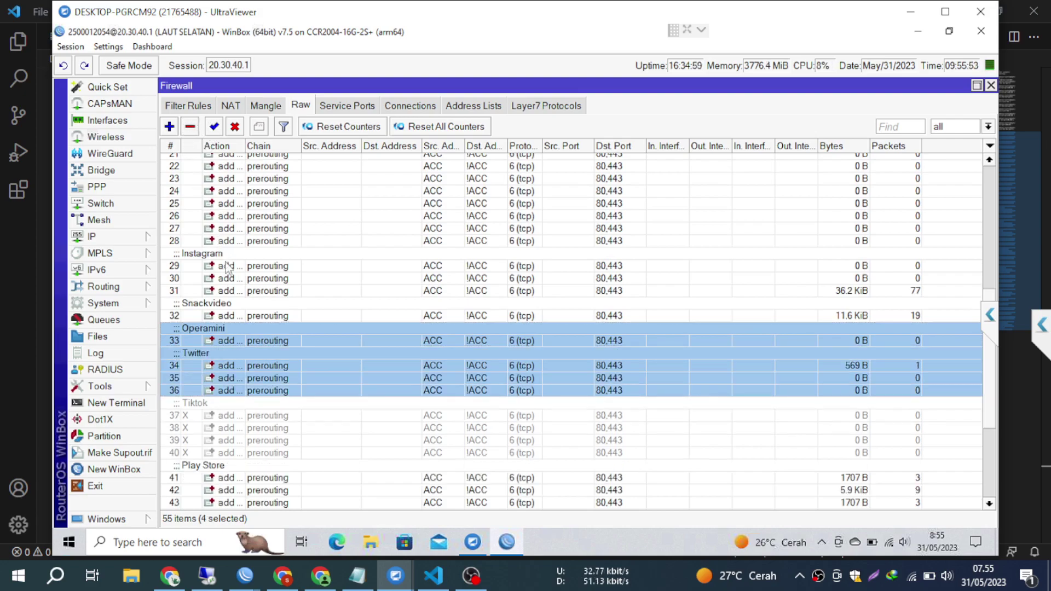
# Step: Enable the four disabled Tiktok raw rules
pyautogui.click(239, 343)
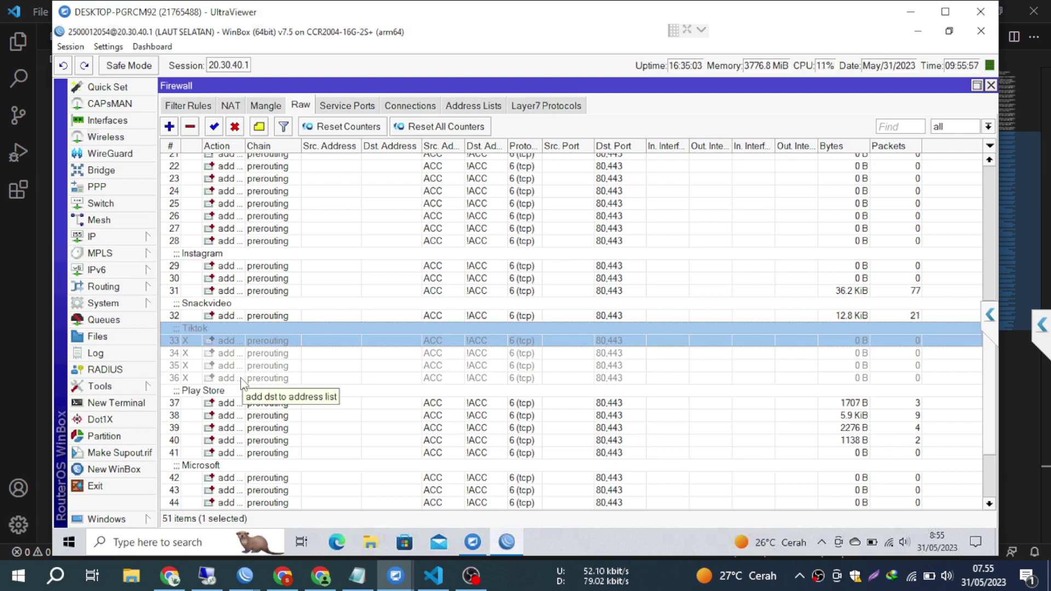
pyautogui.keyDown('shift'); pyautogui.click(241, 379); pyautogui.keyUp('shift')
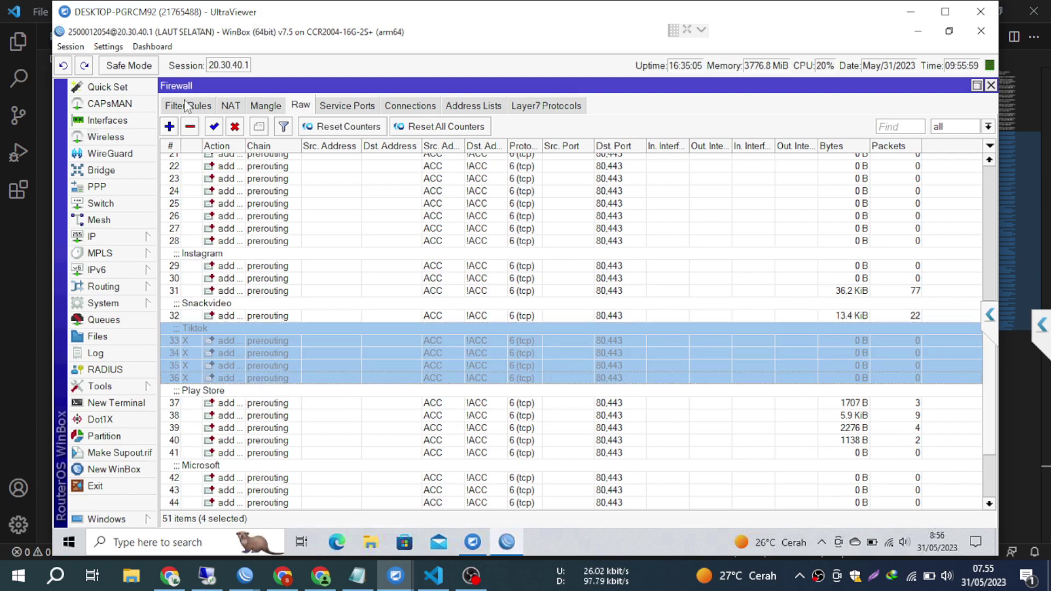
pyautogui.click(214, 127)
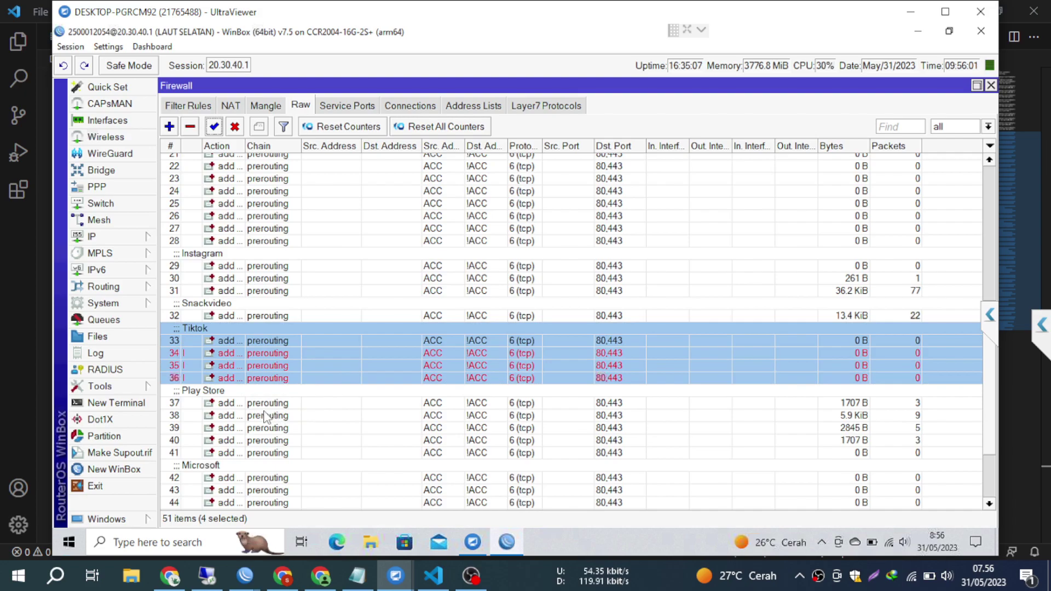
# Step: Delete the Play Store, Microsoft and Google raw rules, and review the remaining raw rules
pyautogui.click(249, 404)
pyautogui.scroll(-3, 249, 404)
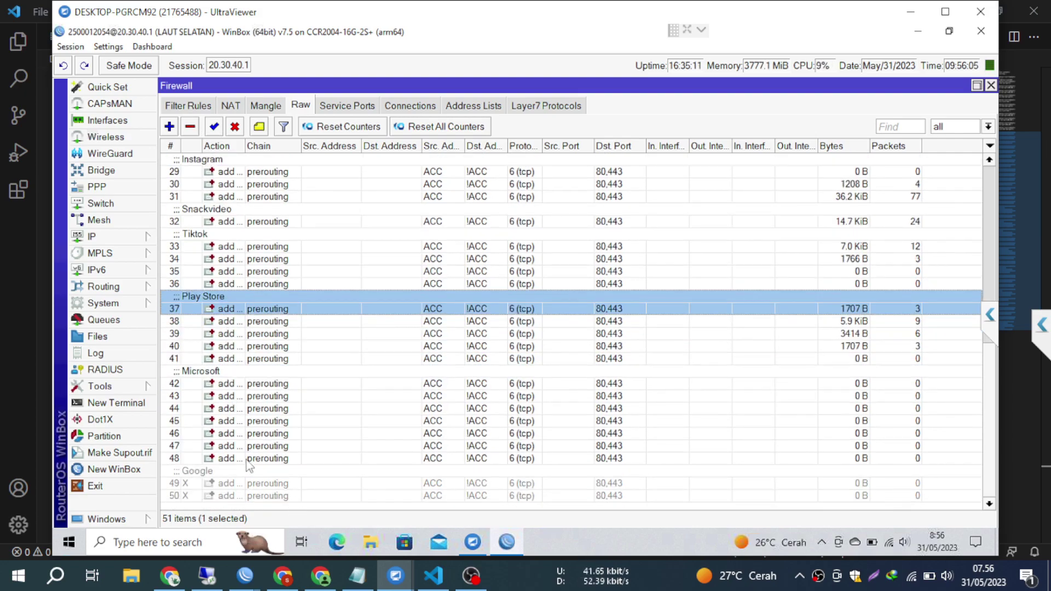
pyautogui.keyDown('shift'); pyautogui.click(250, 496); pyautogui.keyUp('shift')
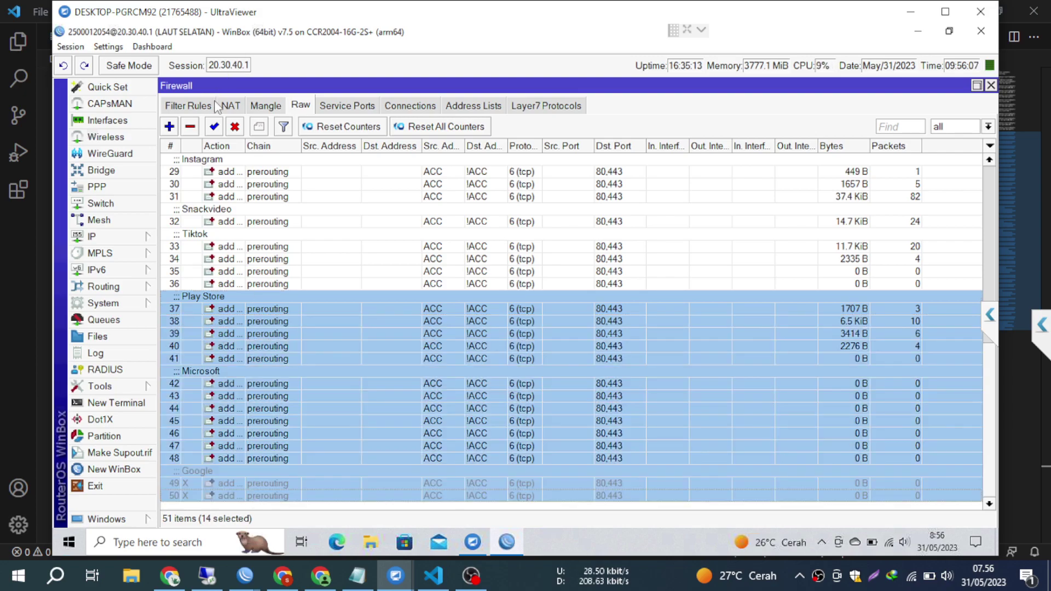
pyautogui.click(190, 127)
pyautogui.scroll(3, 318, 230)
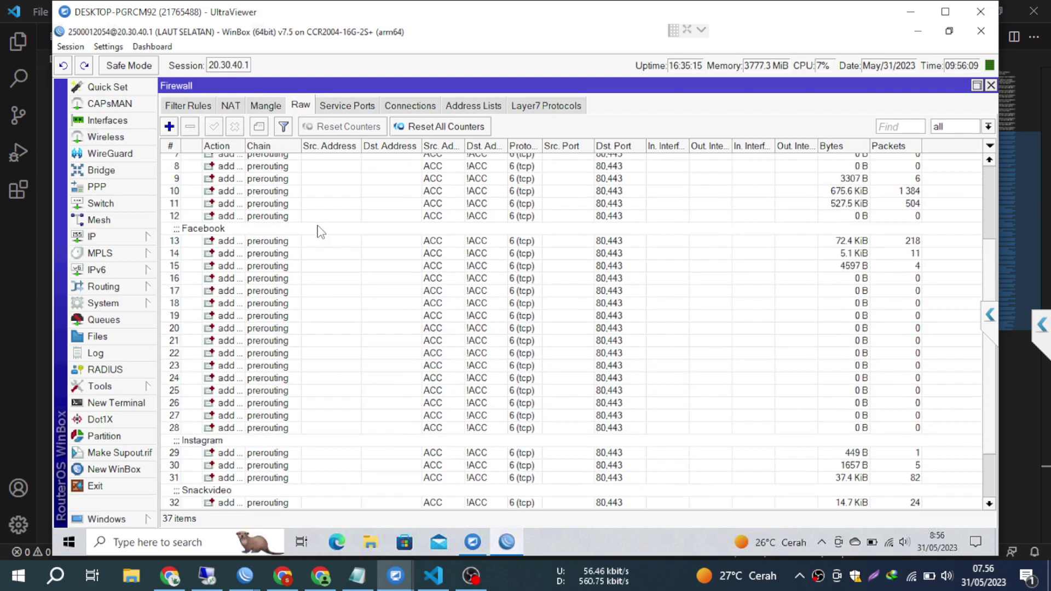
pyautogui.scroll(2, 322, 236)
pyautogui.scroll(-3, 321, 235)
pyautogui.scroll(-3, 322, 236)
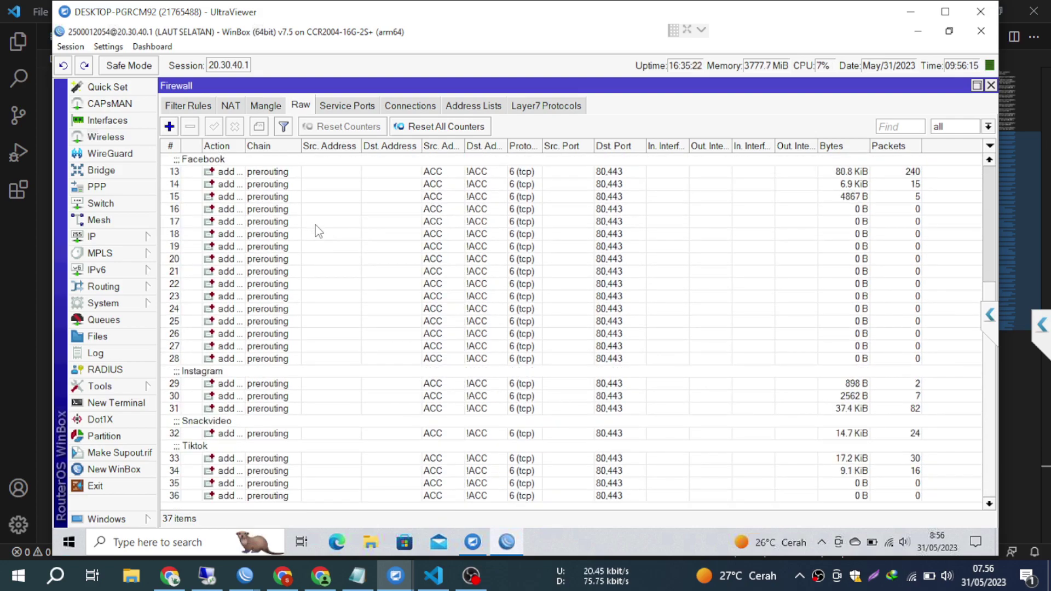
# Step: Duplicate the tcp Youtube mangle rule and set the copy's destination address list to Youtube1
pyautogui.click(266, 105)
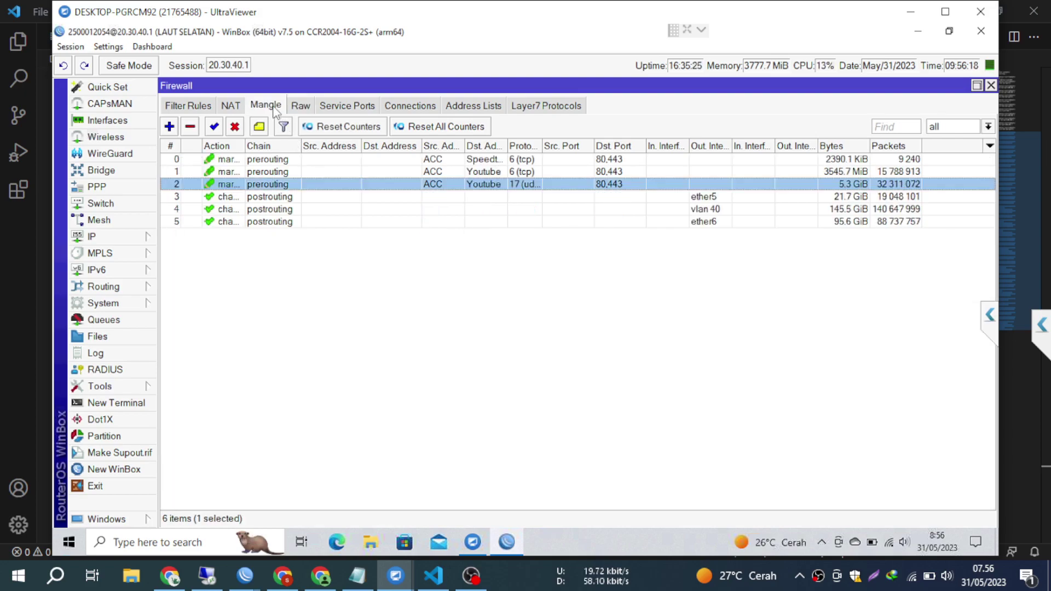
pyautogui.doubleClick(317, 171)
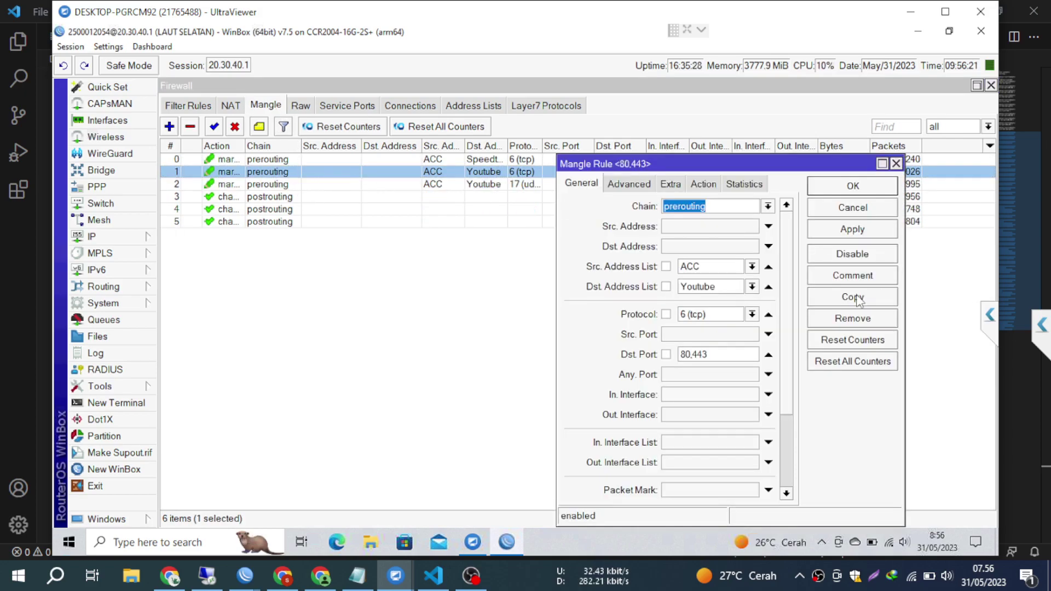
pyautogui.click(852, 298)
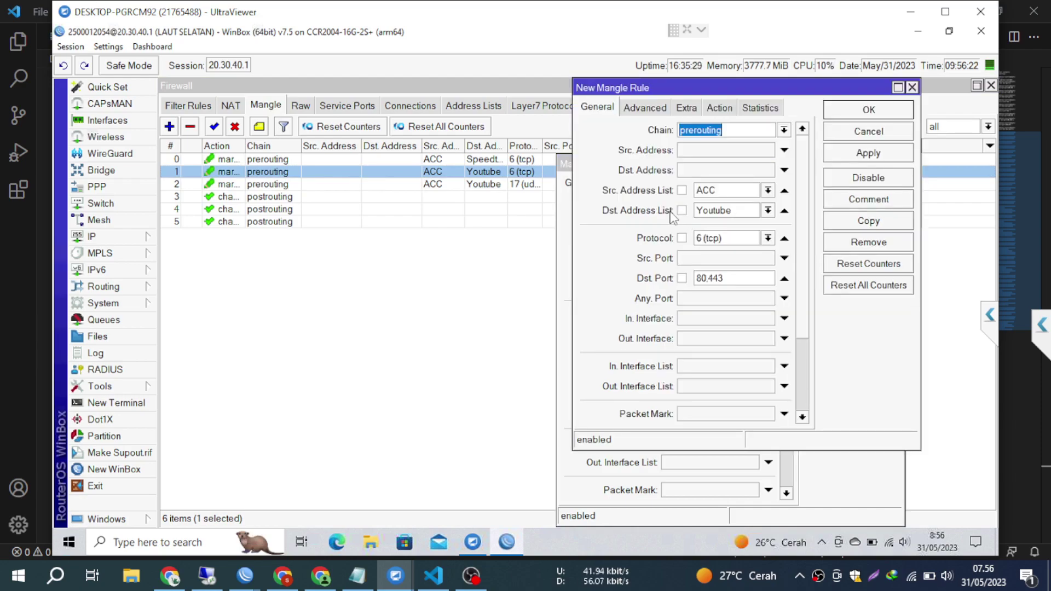
pyautogui.click(769, 211)
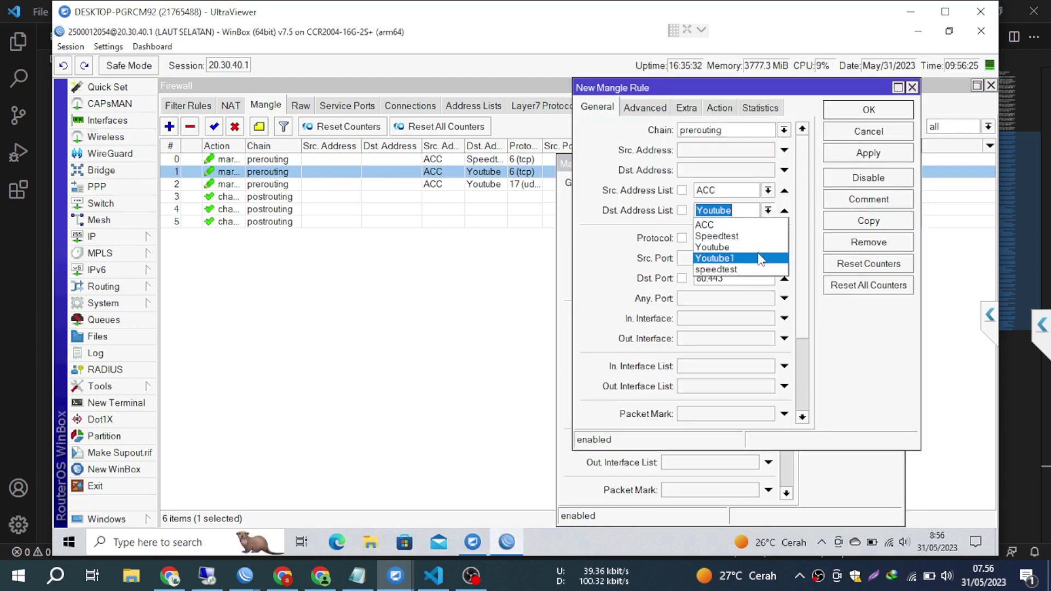
pyautogui.click(718, 257)
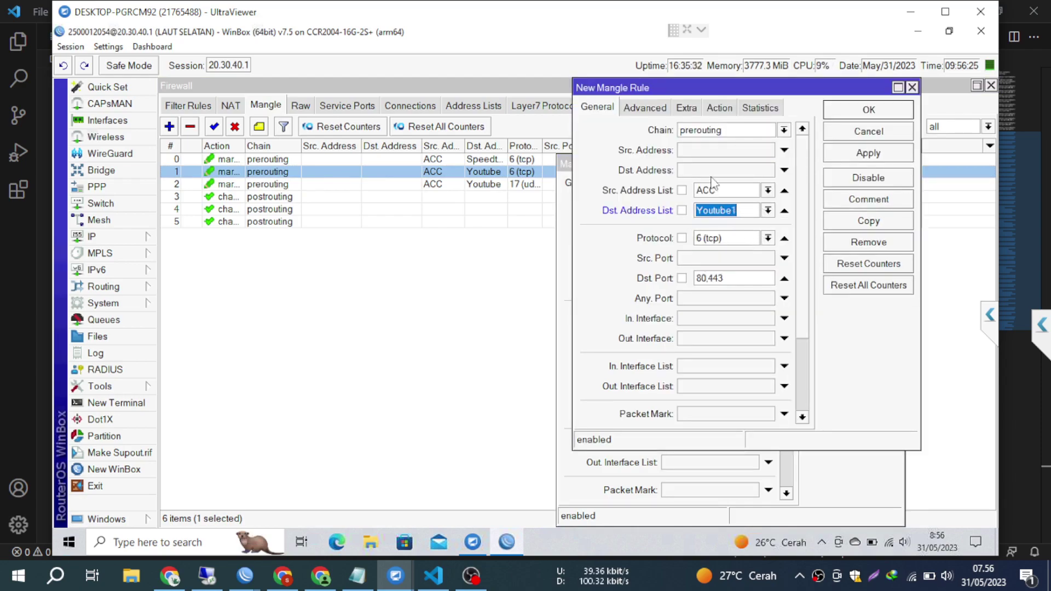
# Step: Check the new mangle rule's action and its available routing marks, keeping Medsos as the new routing mark
pyautogui.click(661, 109)
pyautogui.click(720, 108)
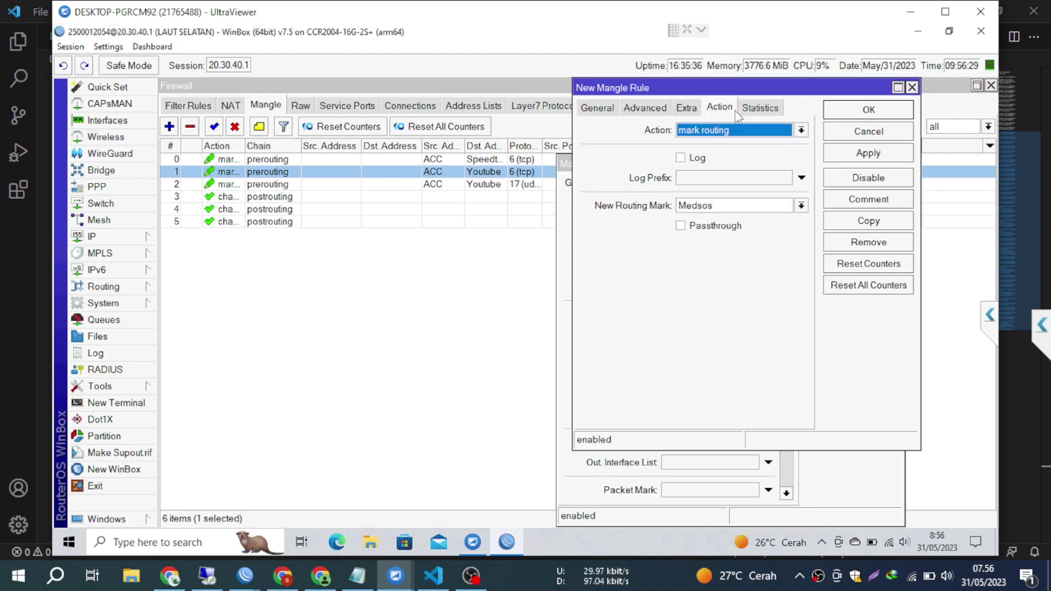
pyautogui.click(801, 206)
pyautogui.press('Return')
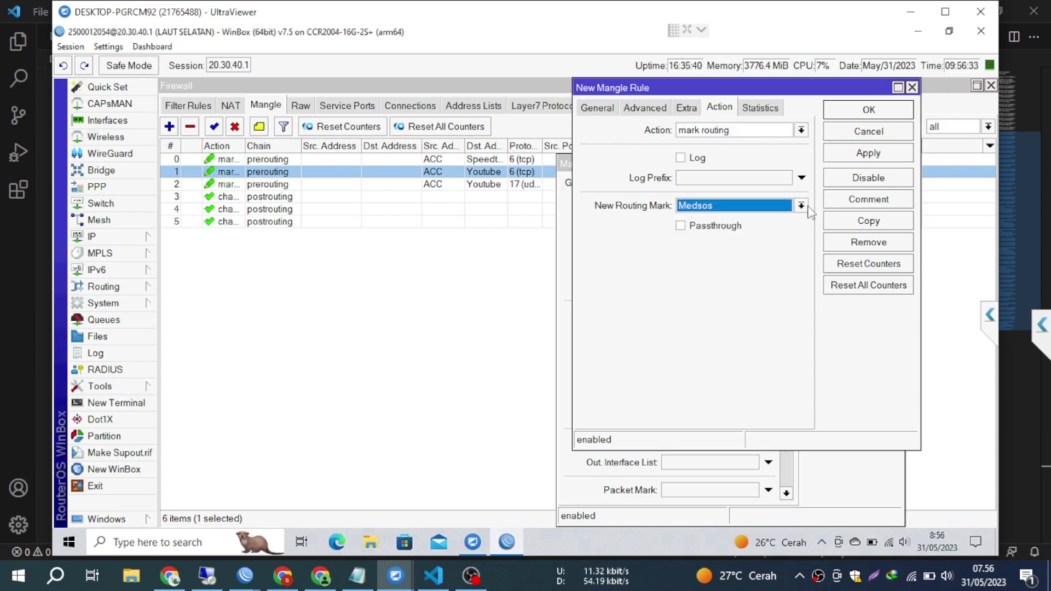
pyautogui.click(807, 206)
pyautogui.press('Return')
# Step: Open the route list beside the new mangle rule and examine the default routes and their gateways
pyautogui.click(124, 242)
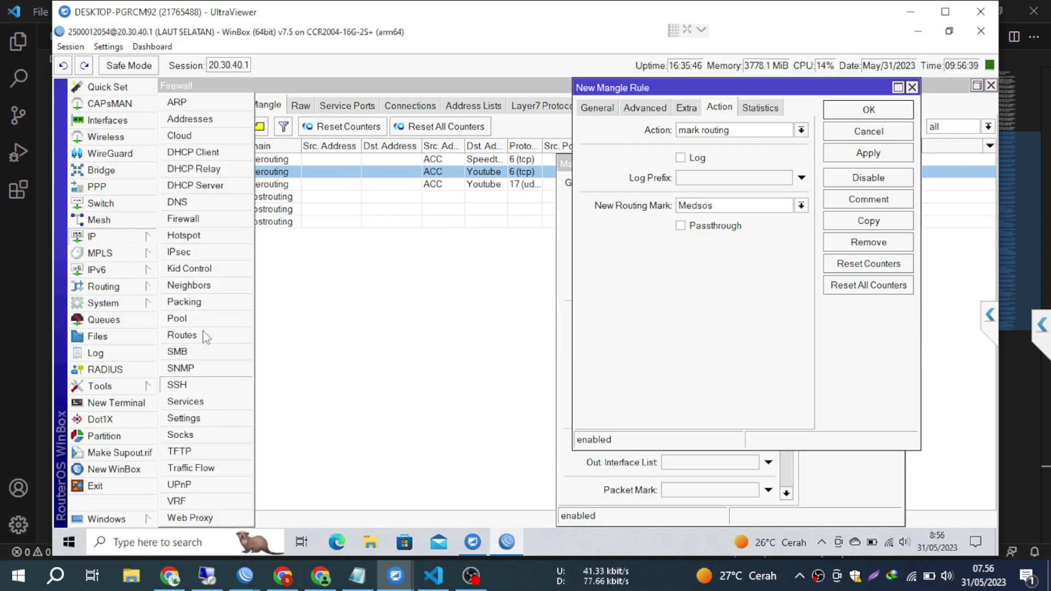
pyautogui.click(182, 335)
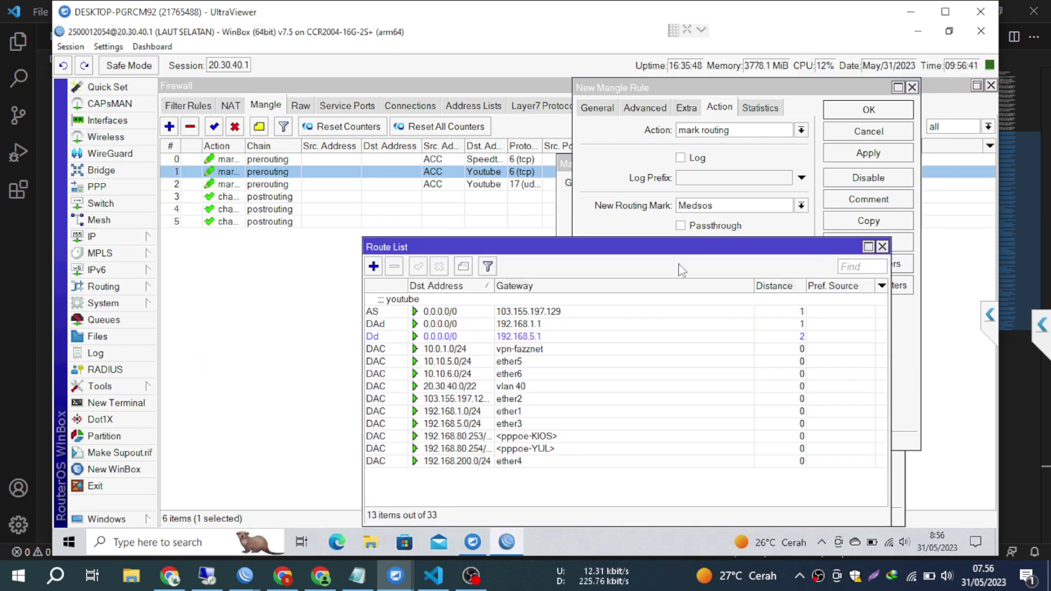
pyautogui.moveTo(668, 251); pyautogui.dragTo(524, 201)
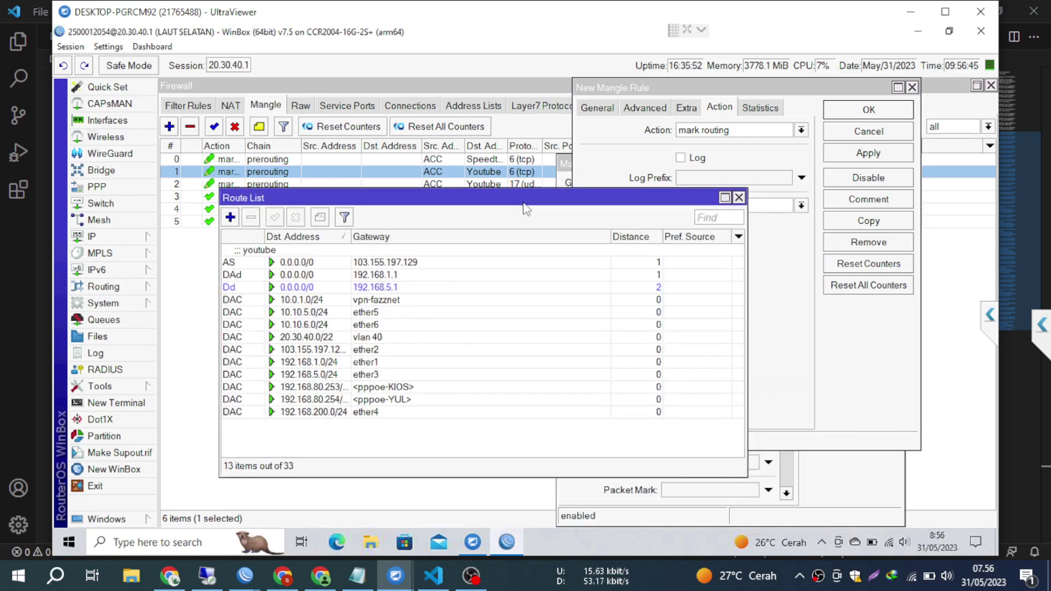
pyautogui.press('alt')
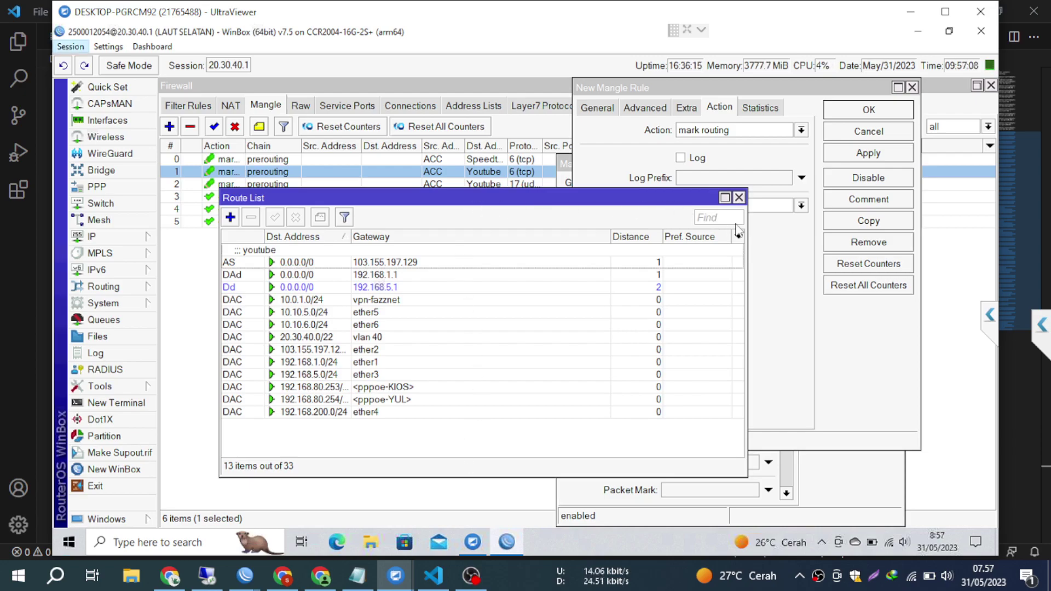
pyautogui.click(772, 298)
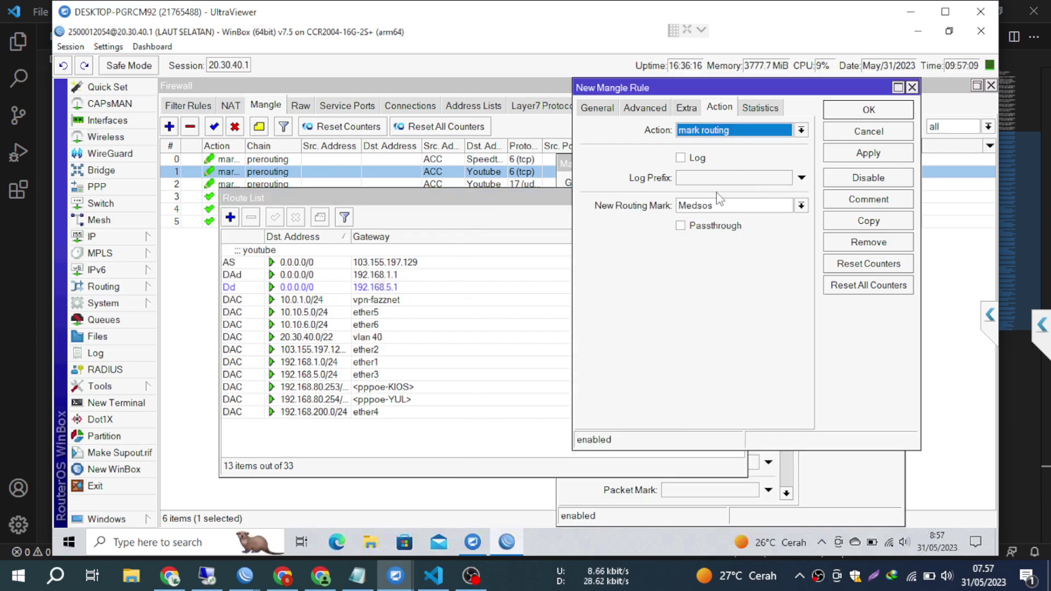
# Step: Copy the Medsos routing table as a new table named "med", and close the routing tables and route list
pyautogui.click(105, 294)
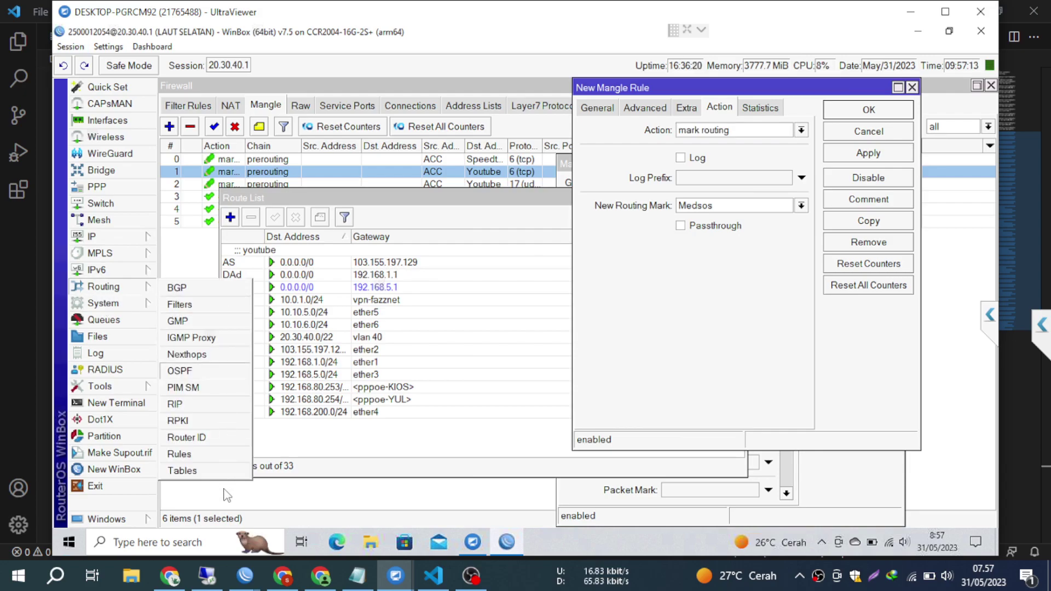
pyautogui.click(182, 471)
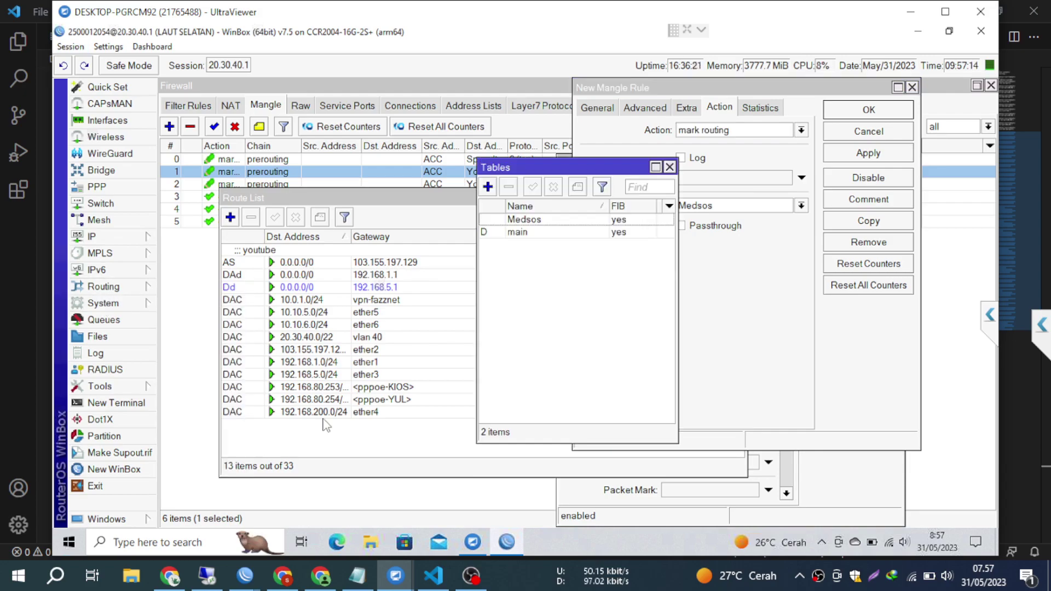
pyautogui.click(527, 220)
pyautogui.doubleClick(527, 220)
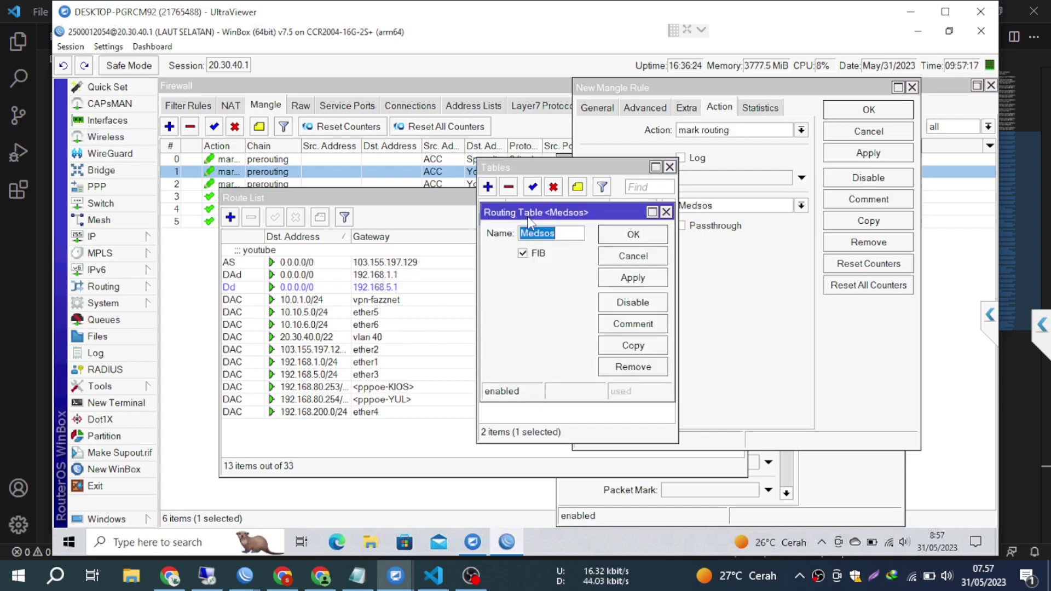
pyautogui.click(634, 349)
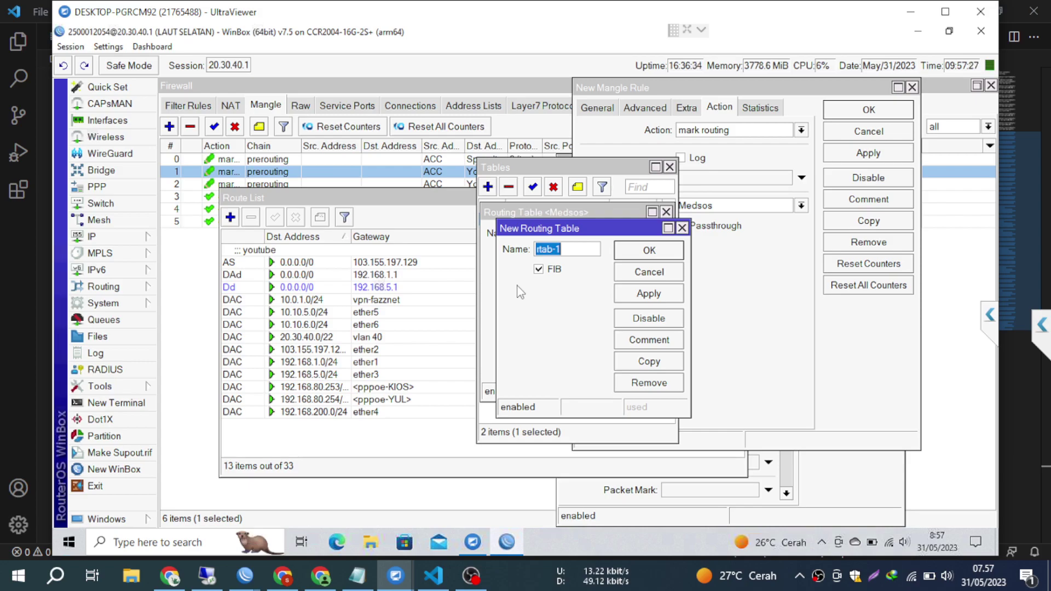
pyautogui.write('me')
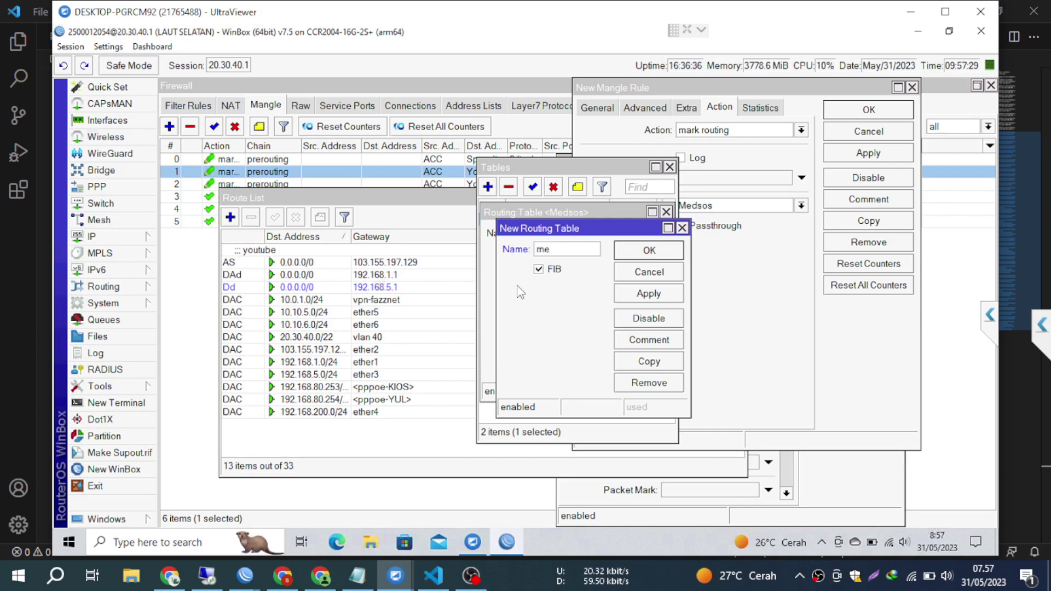
pyautogui.press('Return')
pyautogui.press('Return')
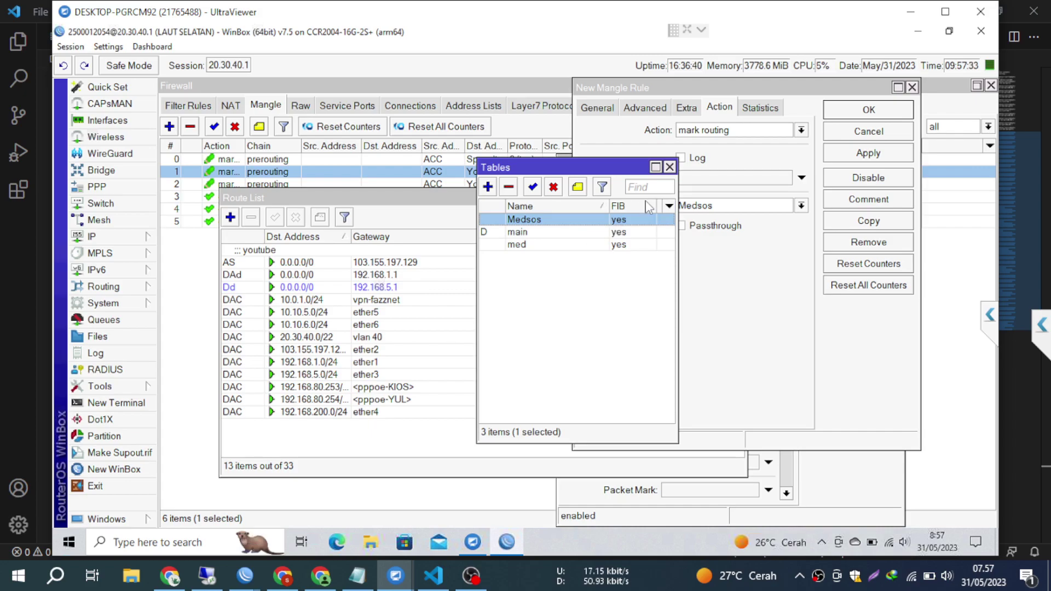
pyautogui.click(670, 167)
pyautogui.click(551, 210)
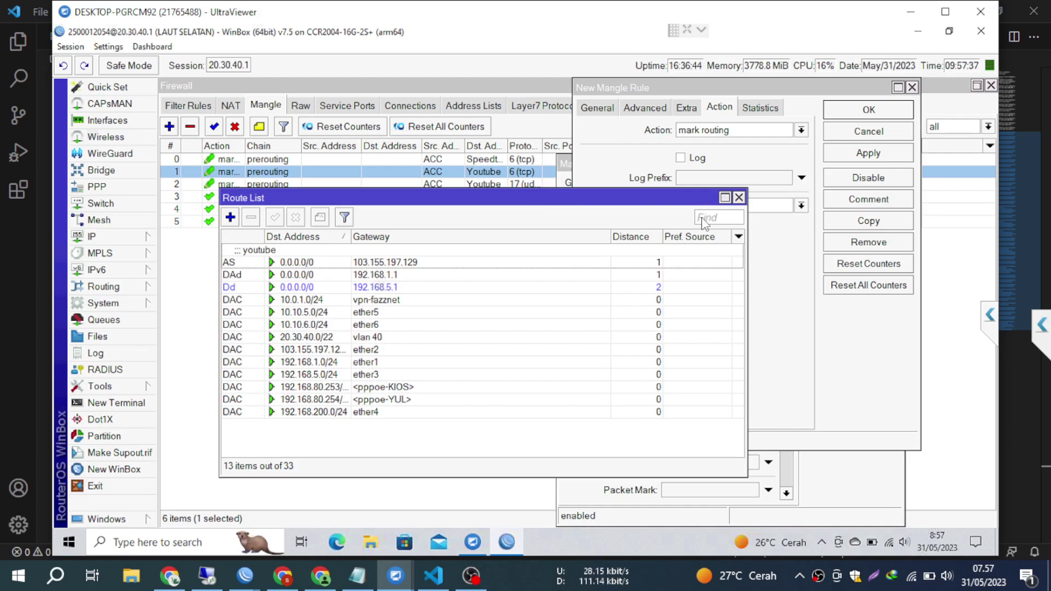
pyautogui.click(739, 198)
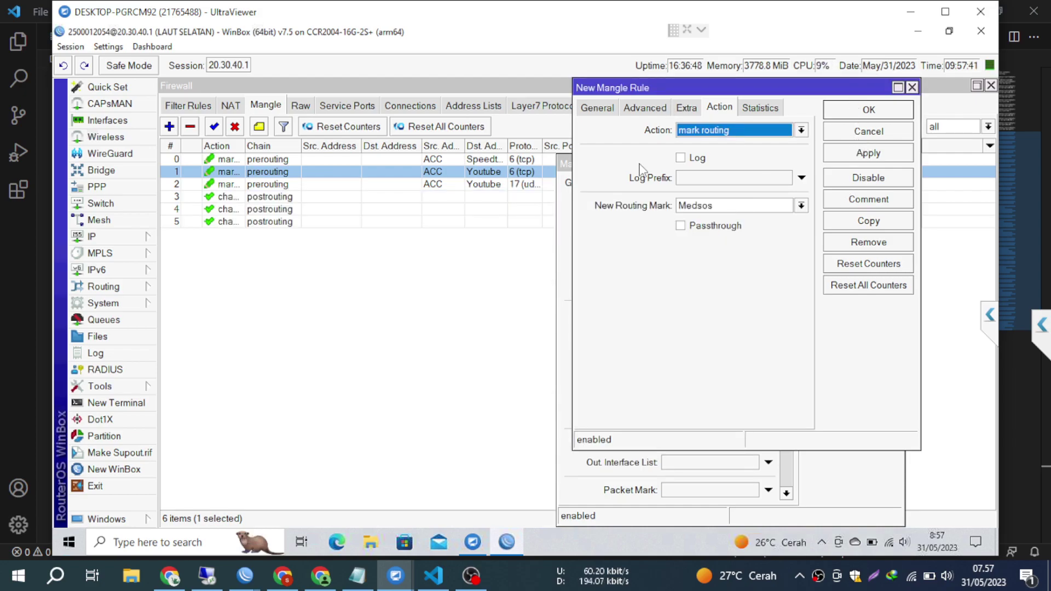
# Step: Set the new Youtube1 mangle rule's new routing mark to med, review its general match settings and apply the rule
pyautogui.click(766, 213)
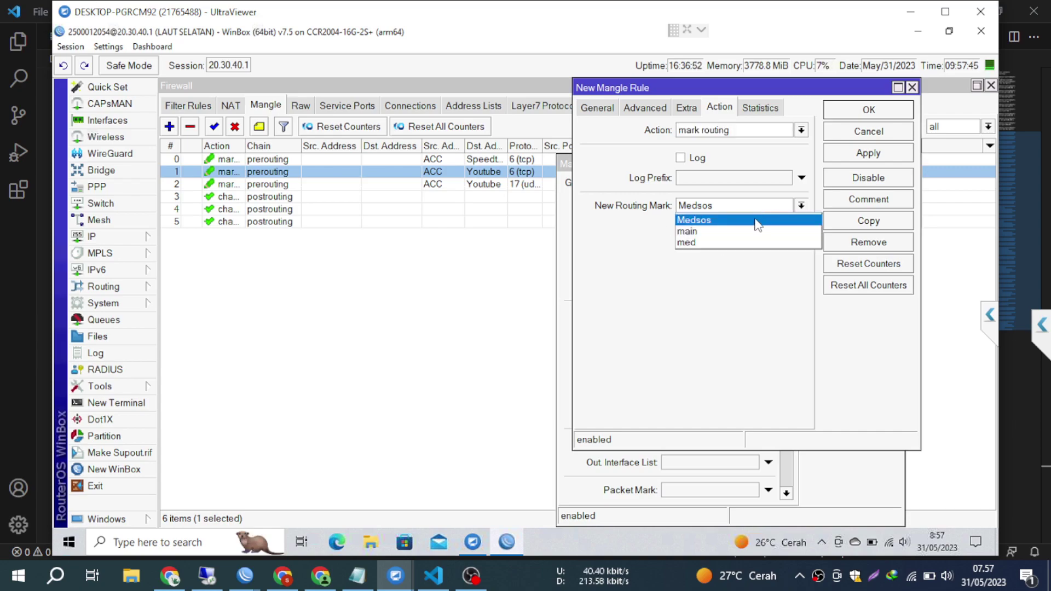
pyautogui.click(725, 244)
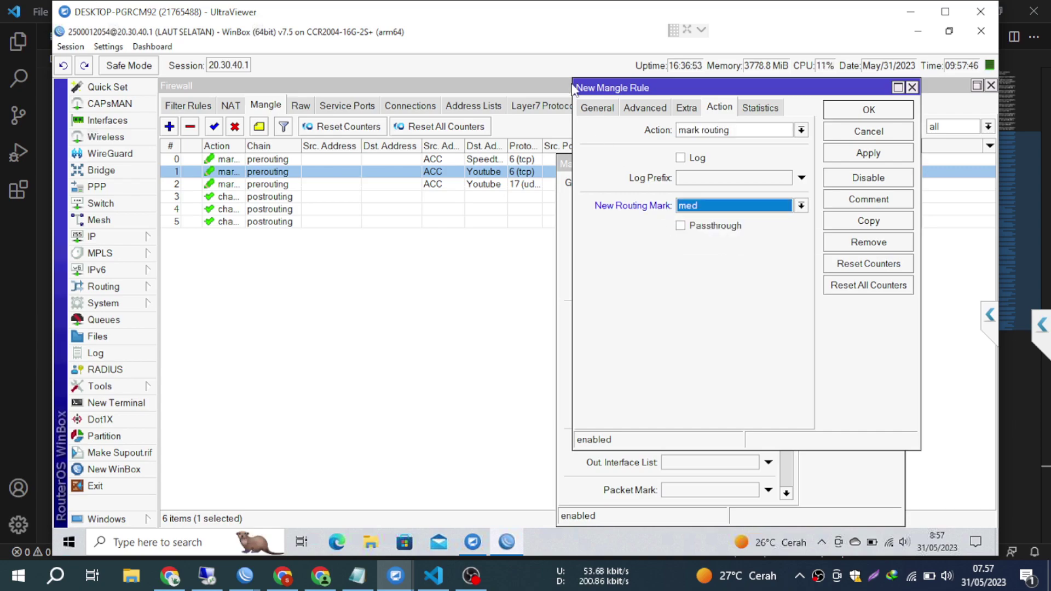
pyautogui.click(588, 111)
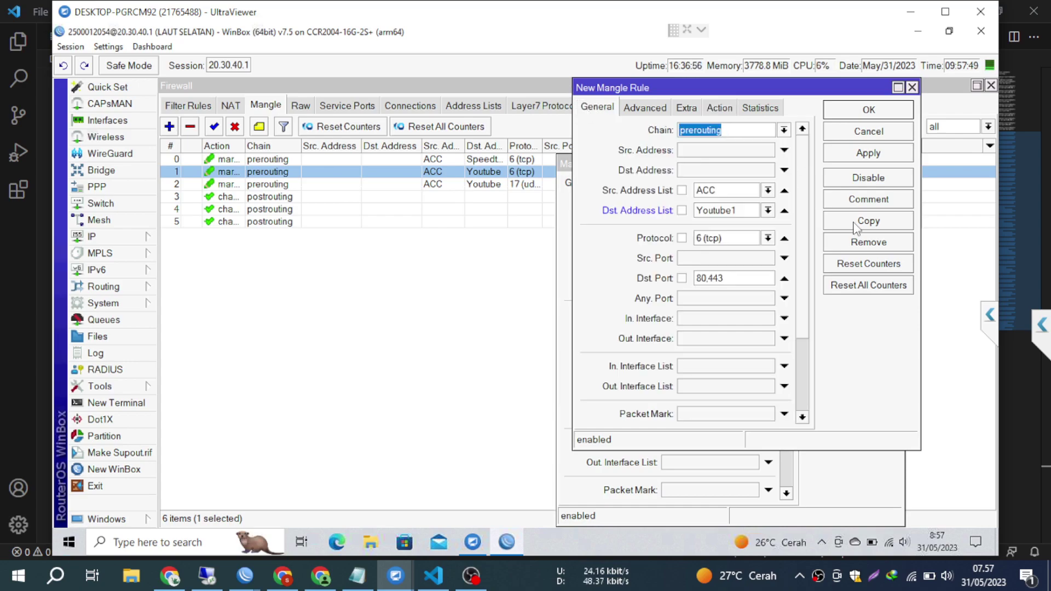
pyautogui.click(869, 154)
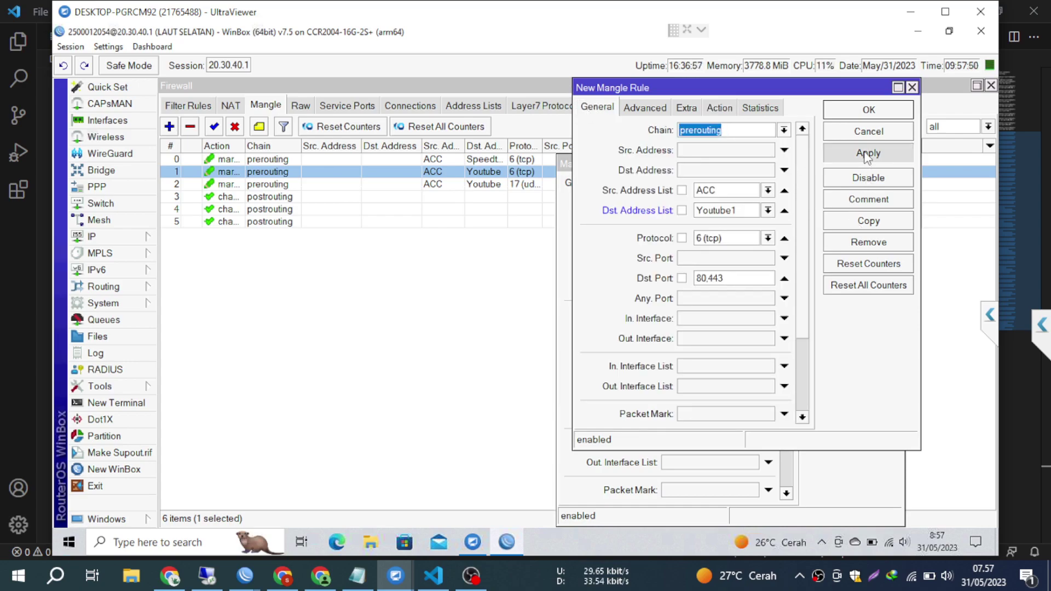
# Step: Duplicate the tcp Youtube1 mangle rule as a copy with protocol 17 (udp), and close the open rule windows
pyautogui.click(873, 219)
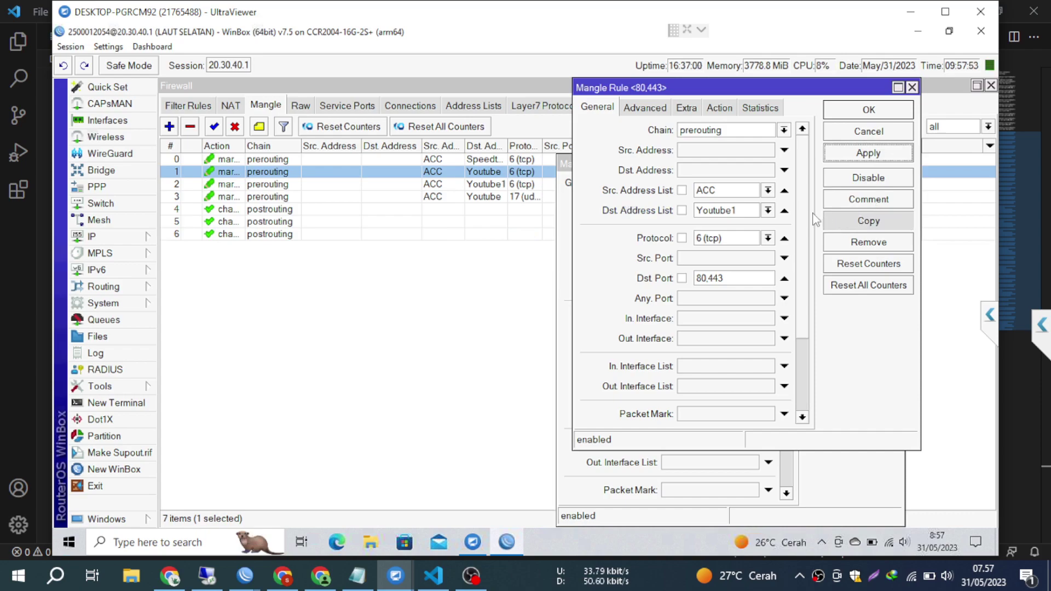
pyautogui.moveTo(749, 252); pyautogui.dragTo(633, 243)
pyautogui.press('Escape')
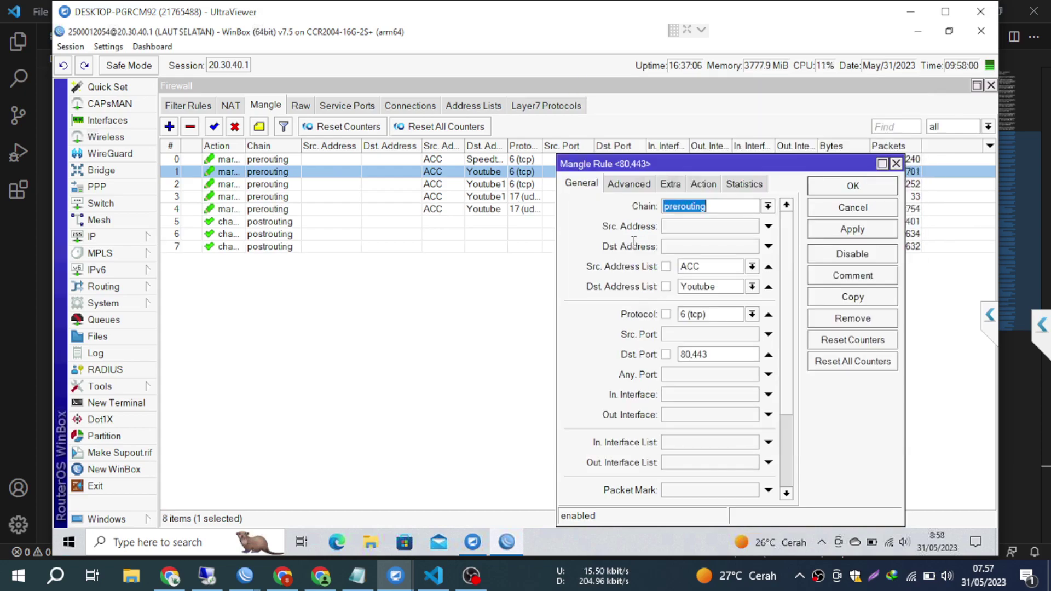
pyautogui.press('Escape')
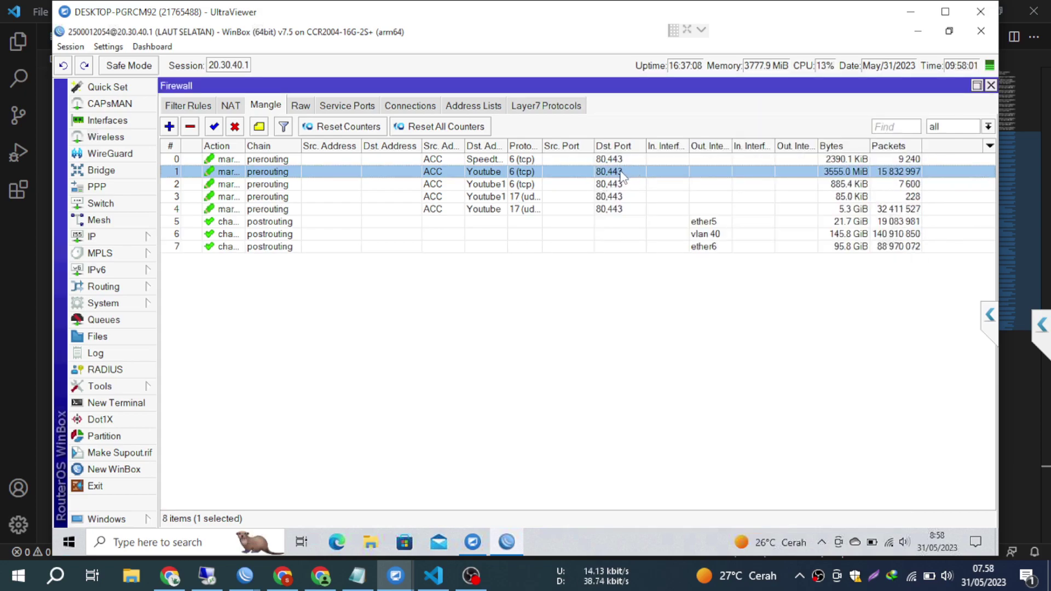
# Step: Move the tcp and udp Youtube1 mangle rules together below the udp Youtube rule
pyautogui.click(602, 184)
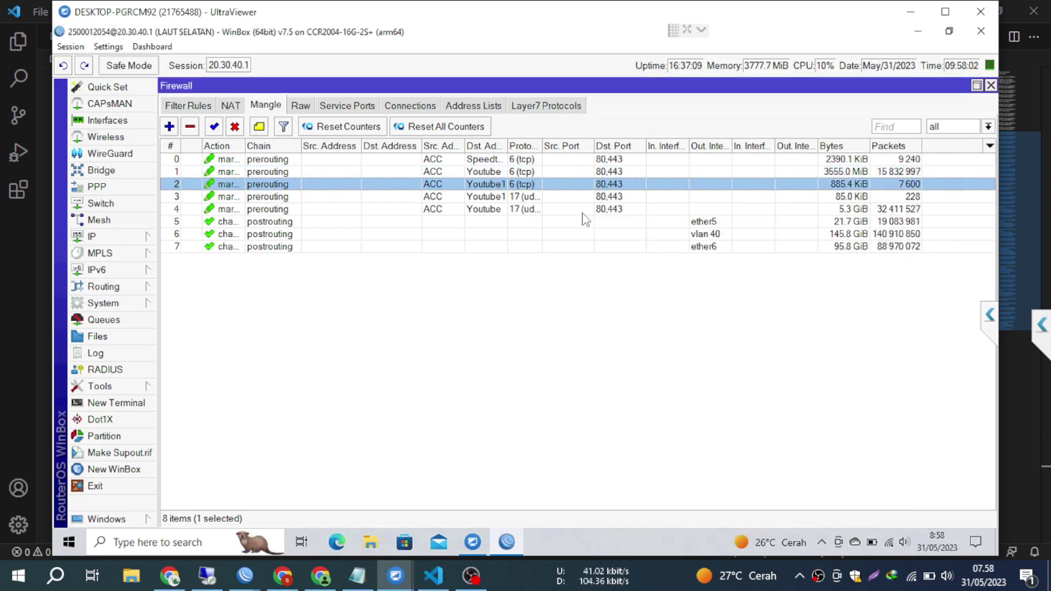
pyautogui.keyDown('ctrl'); pyautogui.click(553, 196); pyautogui.keyUp('ctrl')
pyautogui.moveTo(550, 212); pyautogui.dragTo(545, 222)
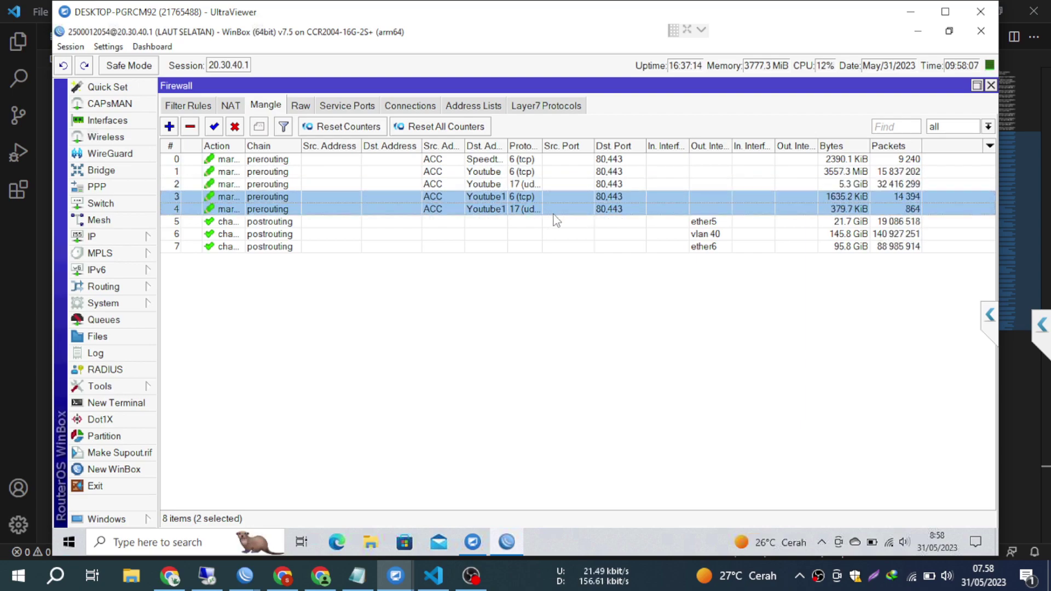
# Step: Leave the firewall window for the interface list and open the IP route list over it
pyautogui.click(574, 313)
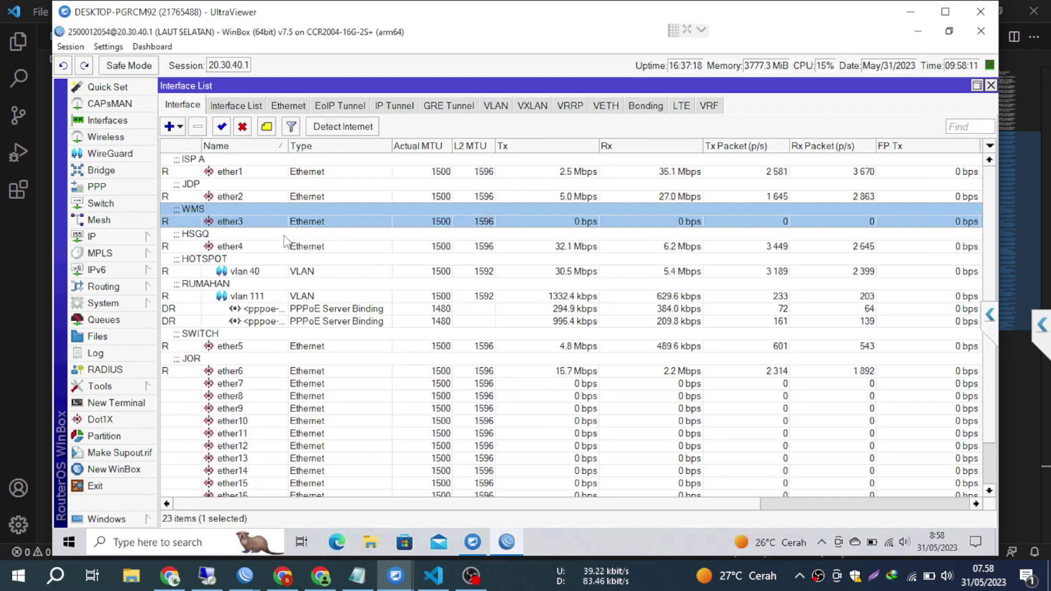
pyautogui.click(121, 237)
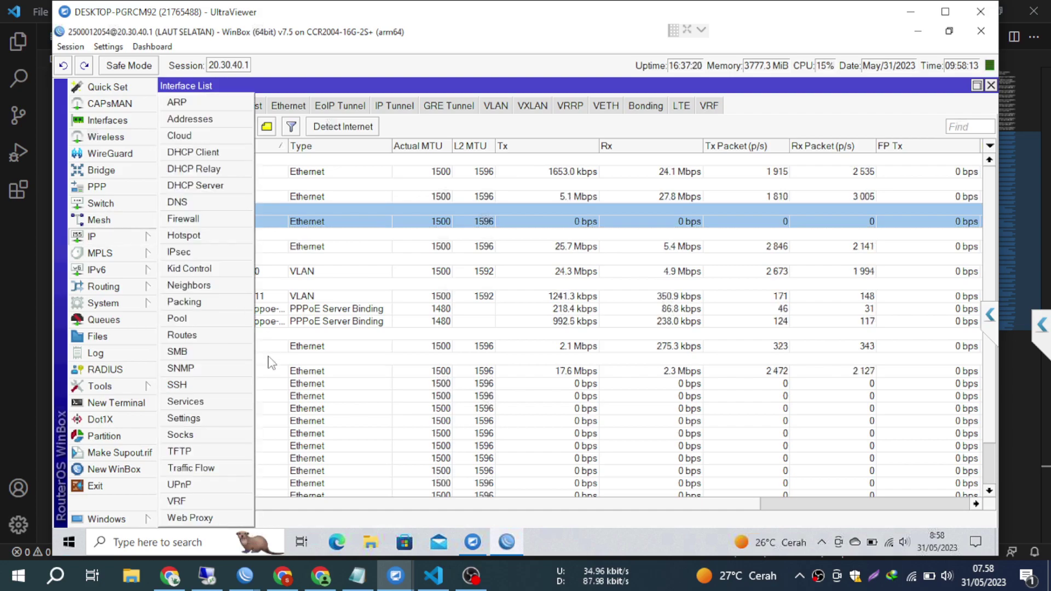
pyautogui.click(198, 336)
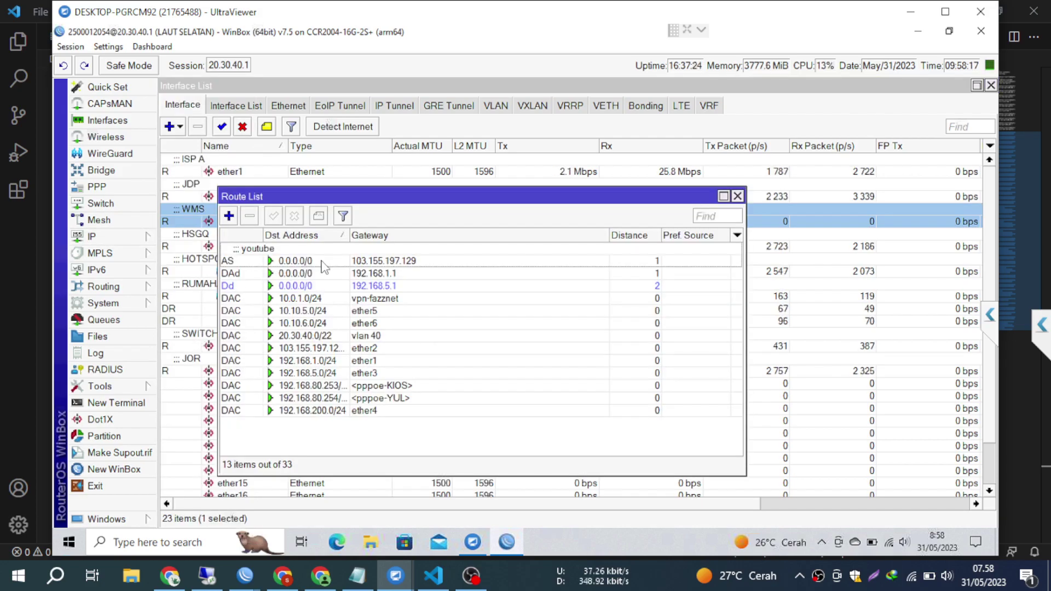
pyautogui.click(571, 286)
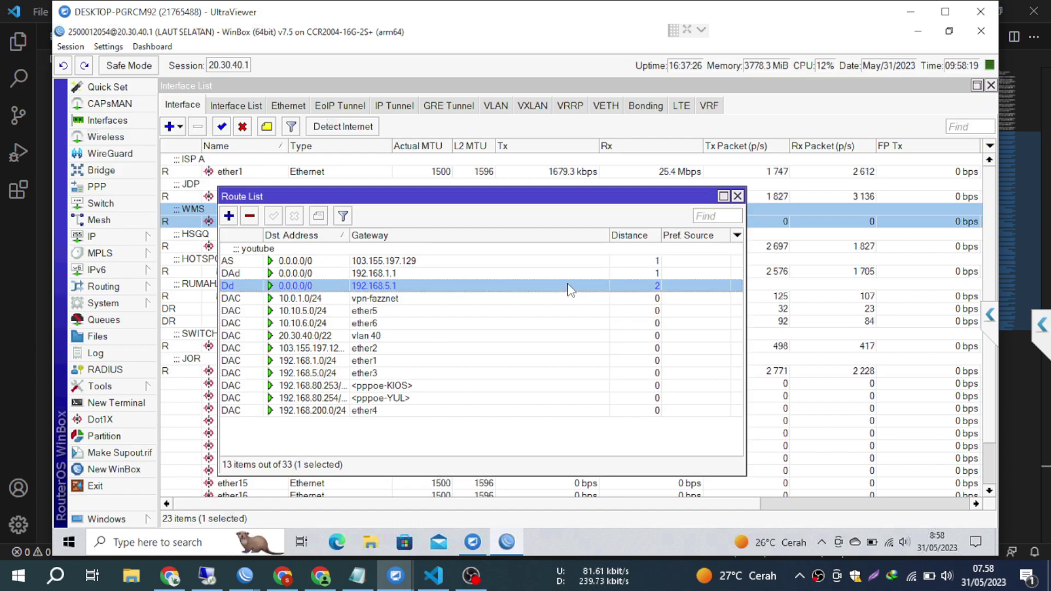
pyautogui.doubleClick(497, 289)
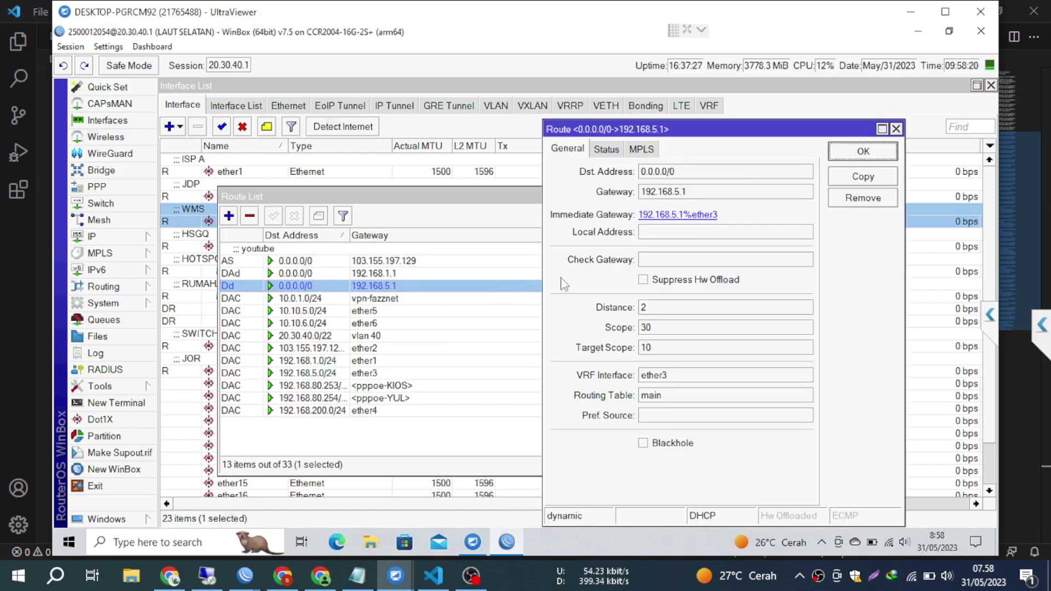
pyautogui.click(857, 179)
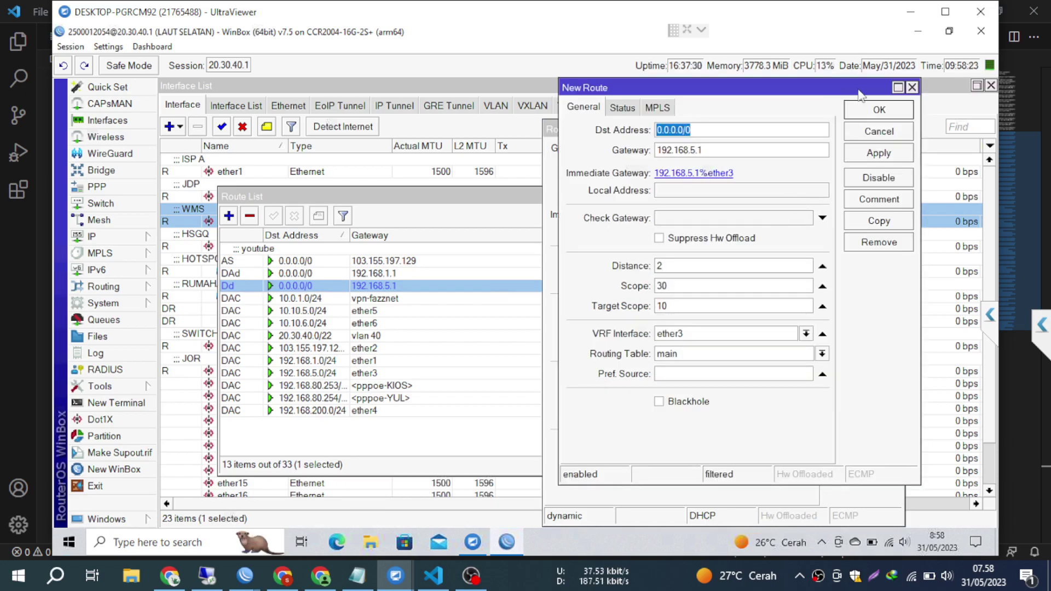
pyautogui.click(876, 131)
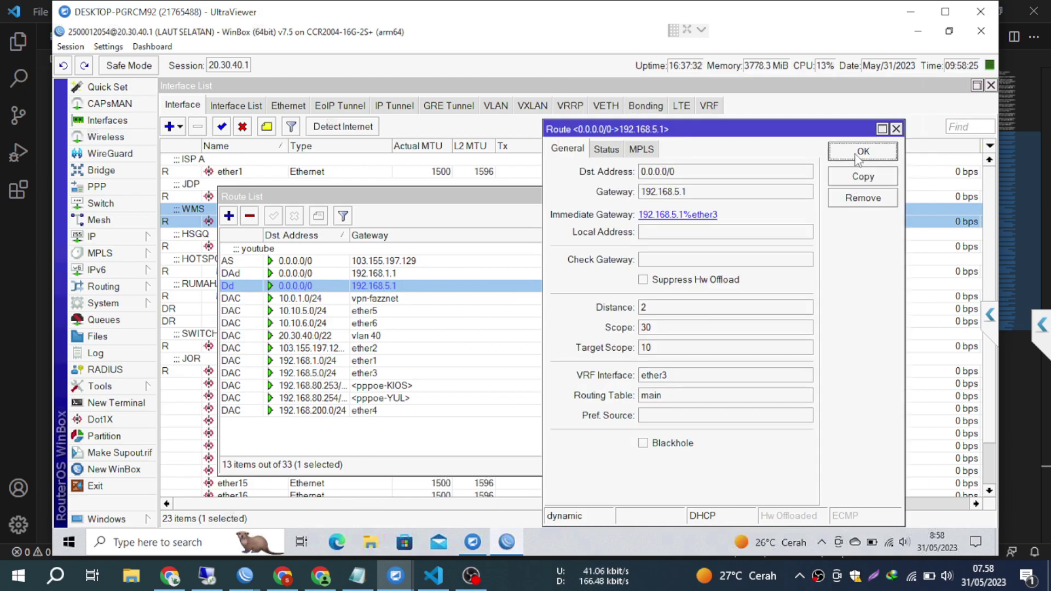
pyautogui.press('Escape')
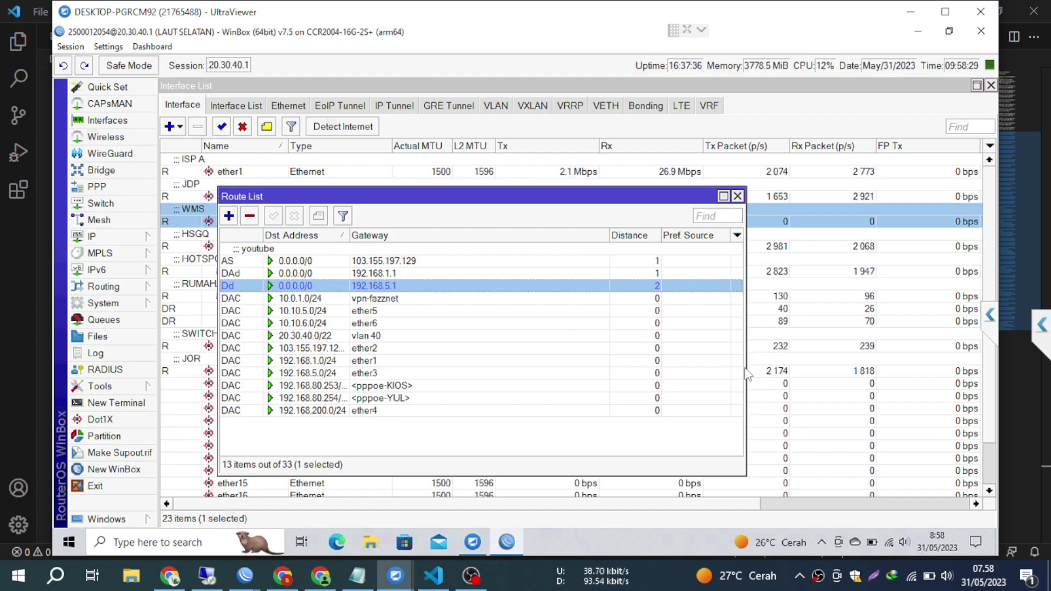
# Step: Widen the route list and check the gateway and routing table of the default route commented youtube
pyautogui.moveTo(744, 363); pyautogui.dragTo(939, 364)
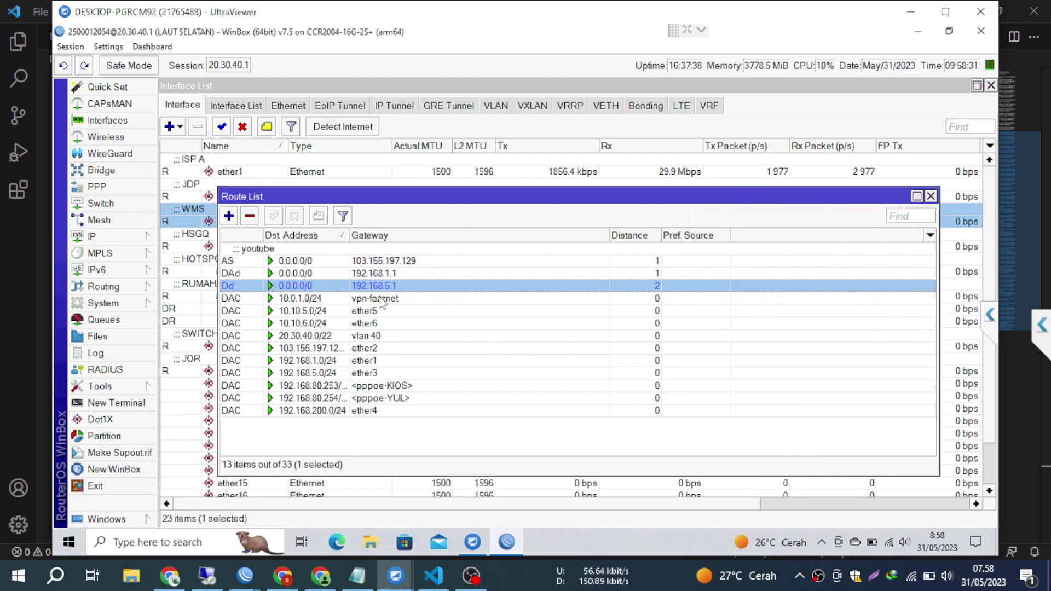
pyautogui.doubleClick(379, 261)
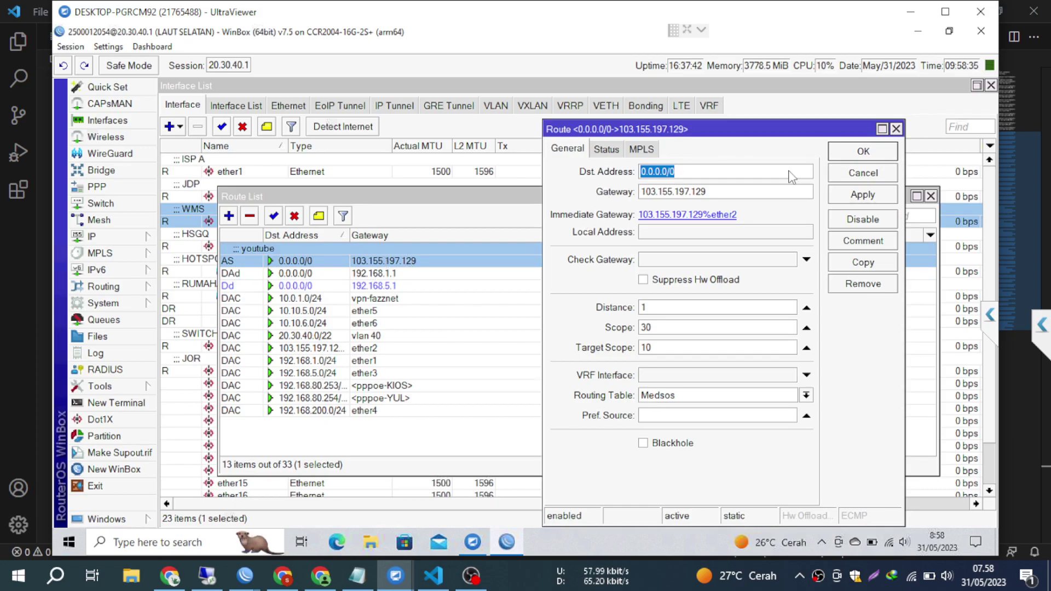
pyautogui.click(854, 174)
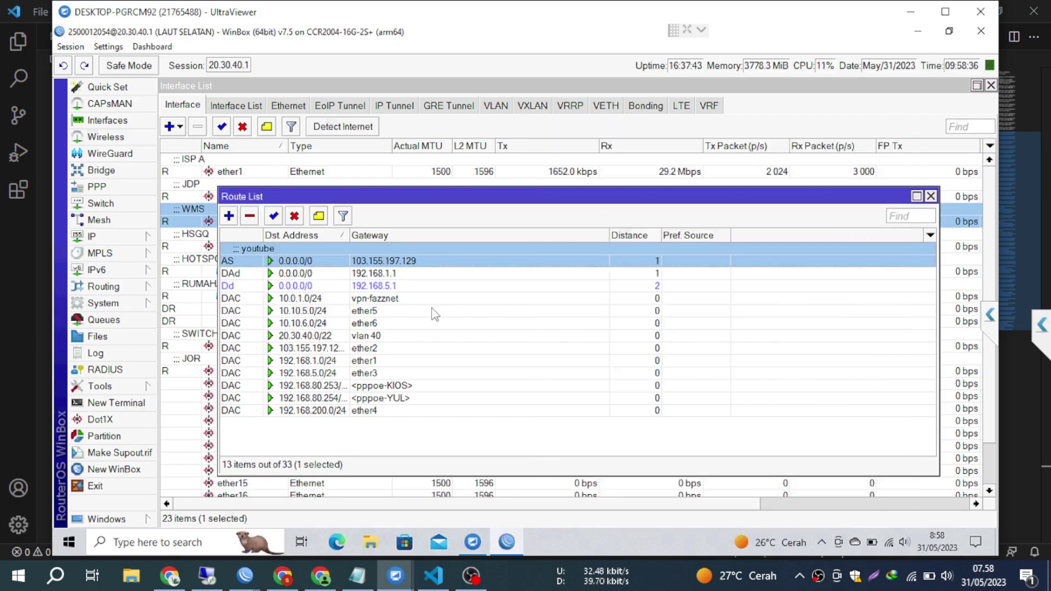
# Step: Copy the 192.168.5.1 default route without a VRF interface, using routing table med, and shift the route list clear of the ether3 traffic
pyautogui.doubleClick(408, 286)
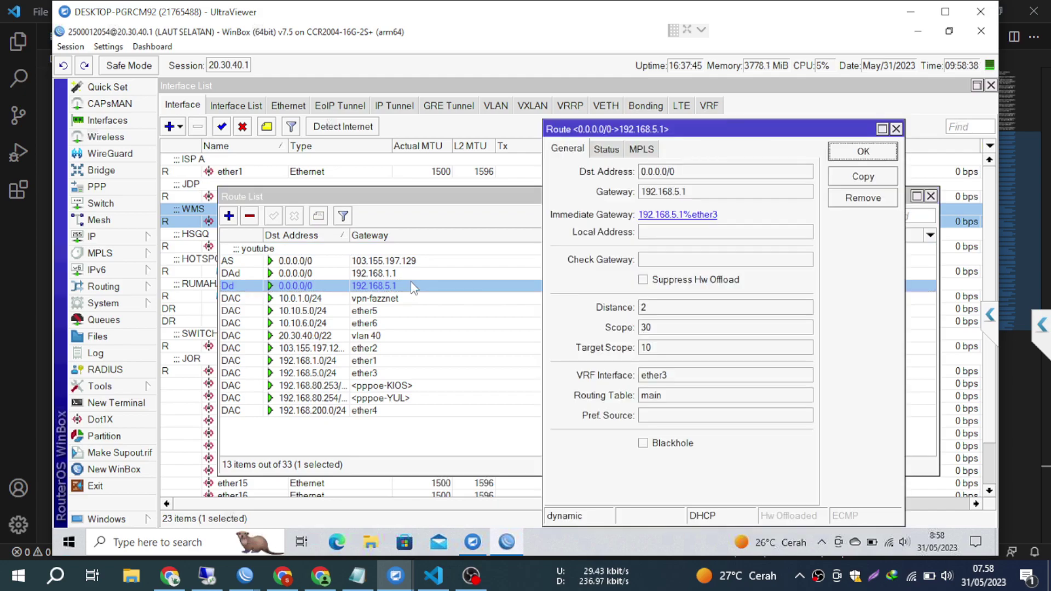
pyautogui.click(859, 176)
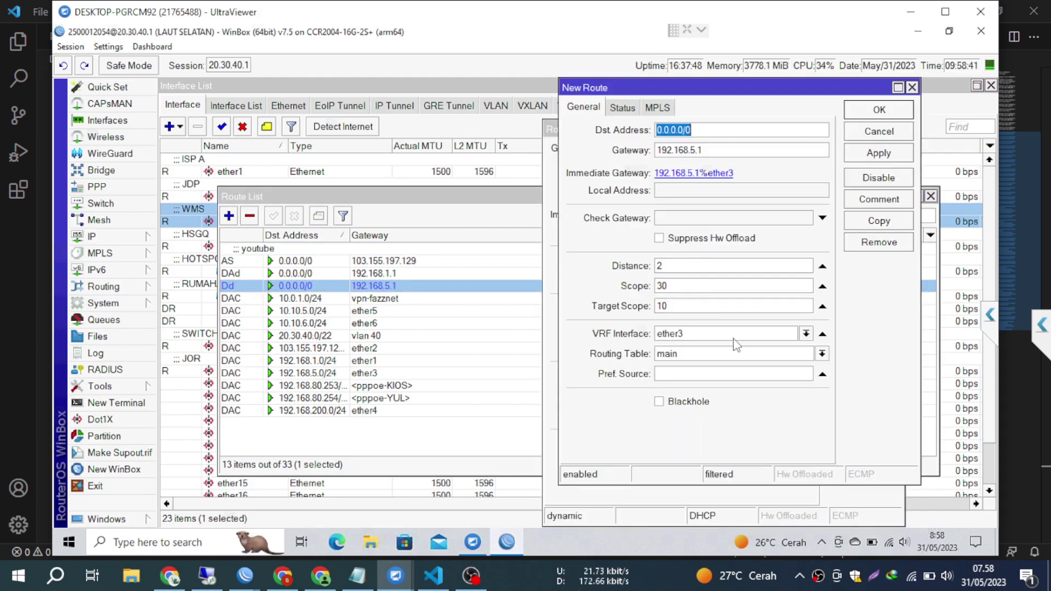
pyautogui.click(806, 334)
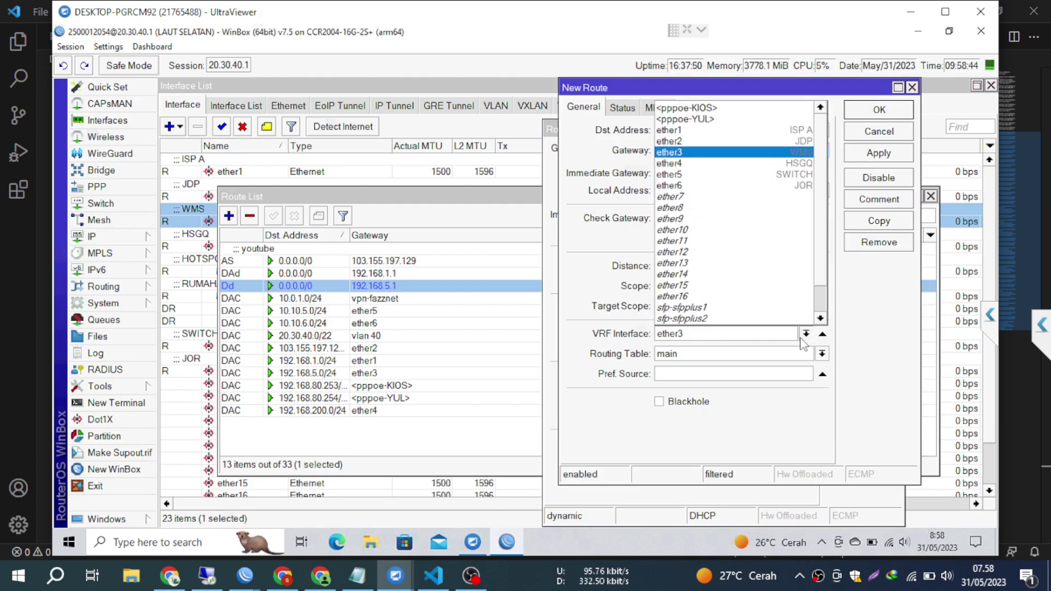
pyautogui.click(805, 335)
pyautogui.click(823, 334)
pyautogui.click(822, 354)
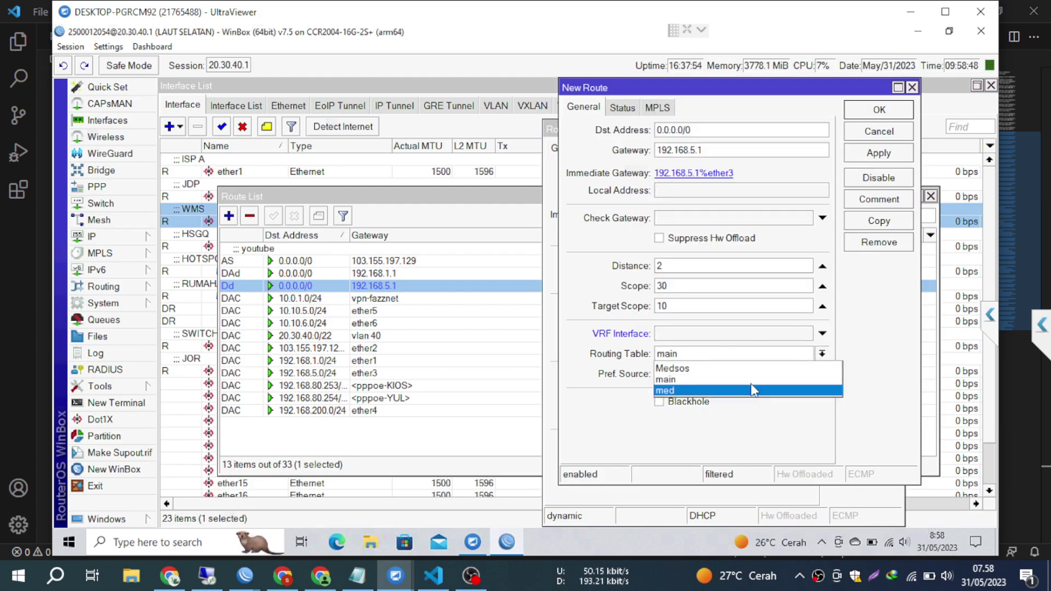
pyautogui.click(754, 389)
pyautogui.click(879, 154)
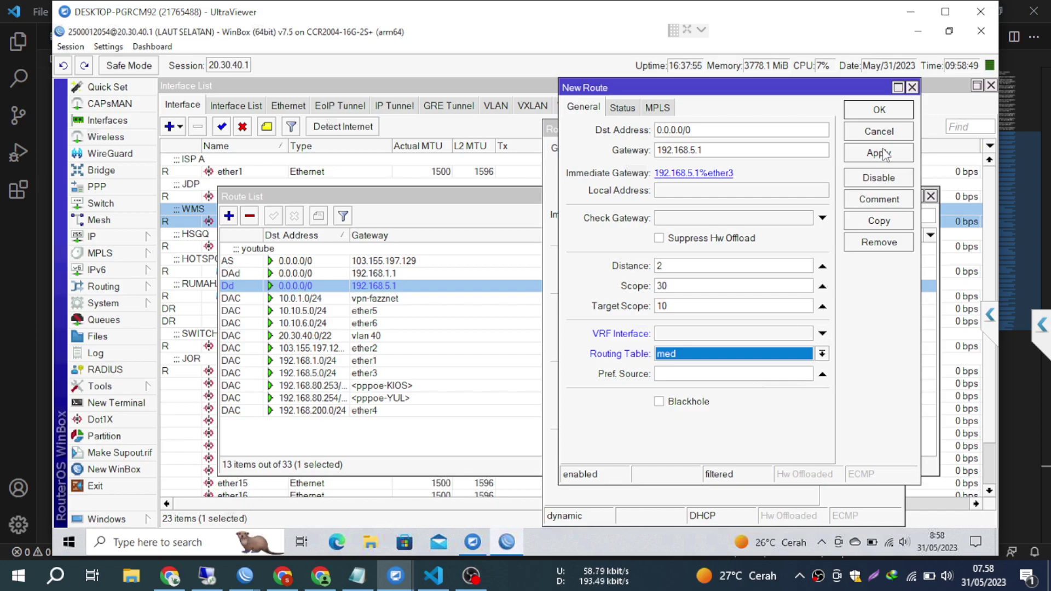
pyautogui.click(877, 110)
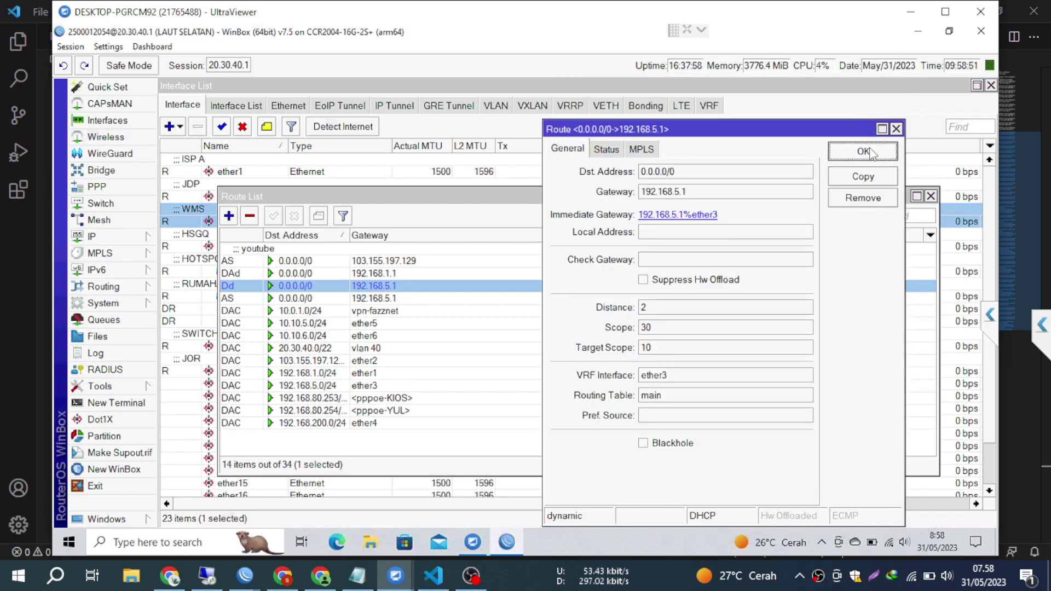
pyautogui.click(872, 152)
pyautogui.moveTo(646, 189); pyautogui.dragTo(661, 248)
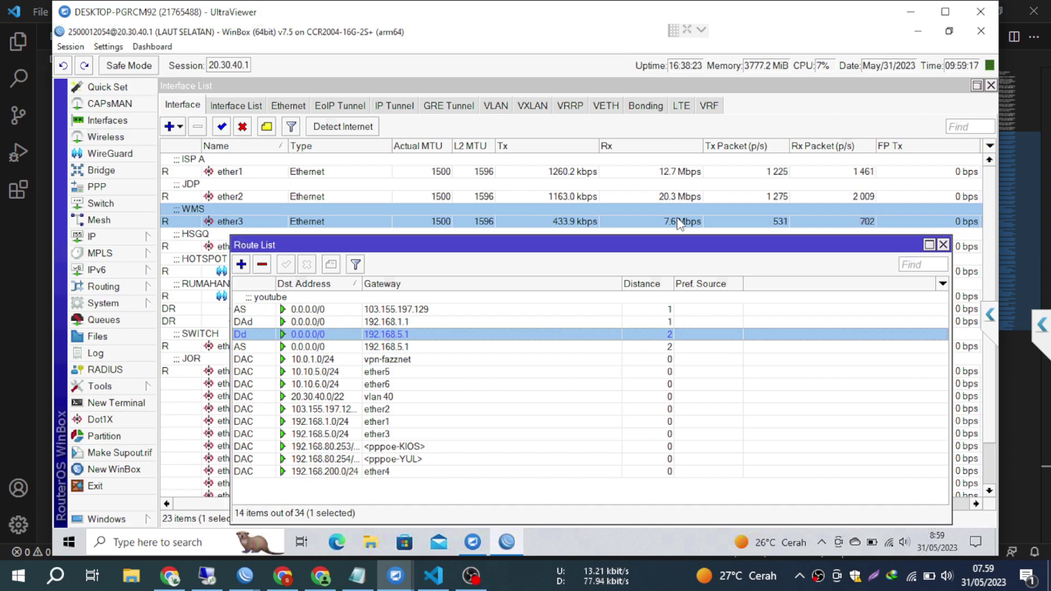
# Step: Open the firewall address lists and examine the entries collected in Youtube1 and in Youtube
pyautogui.click(141, 238)
pyautogui.click(136, 237)
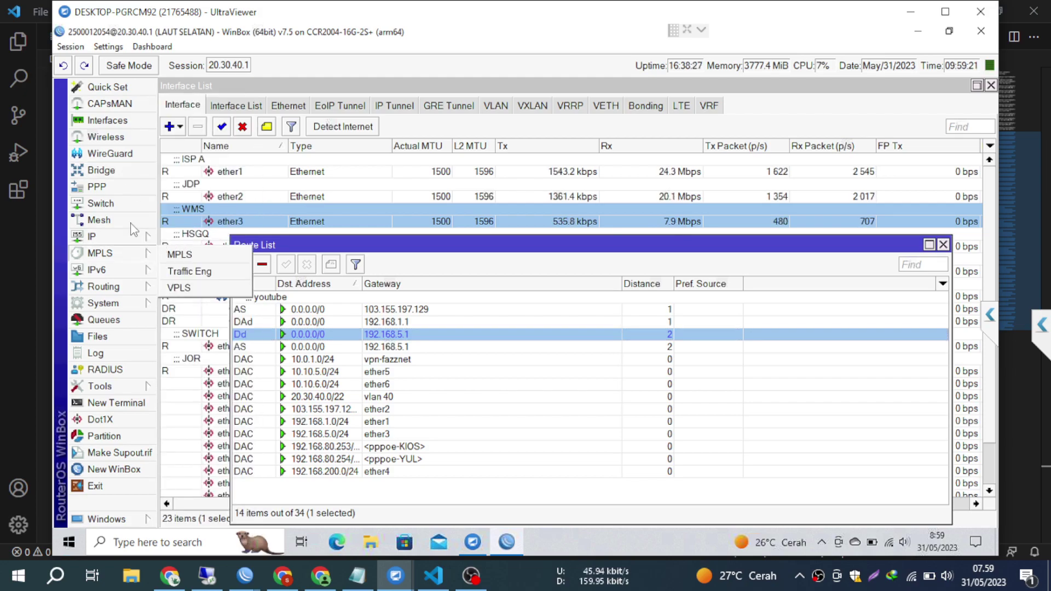
pyautogui.click(133, 237)
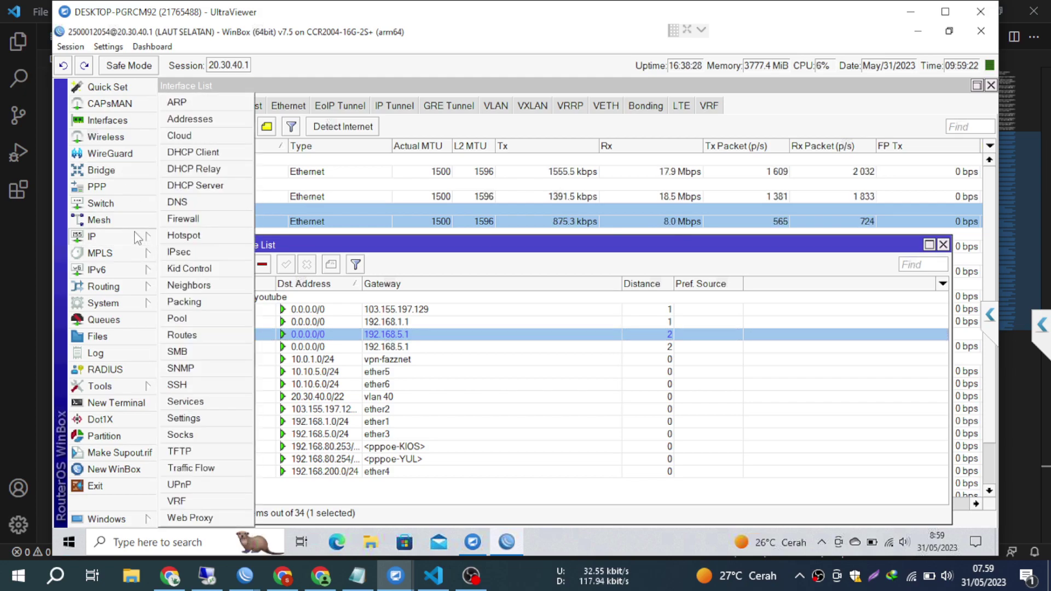
pyautogui.click(199, 220)
pyautogui.click(466, 105)
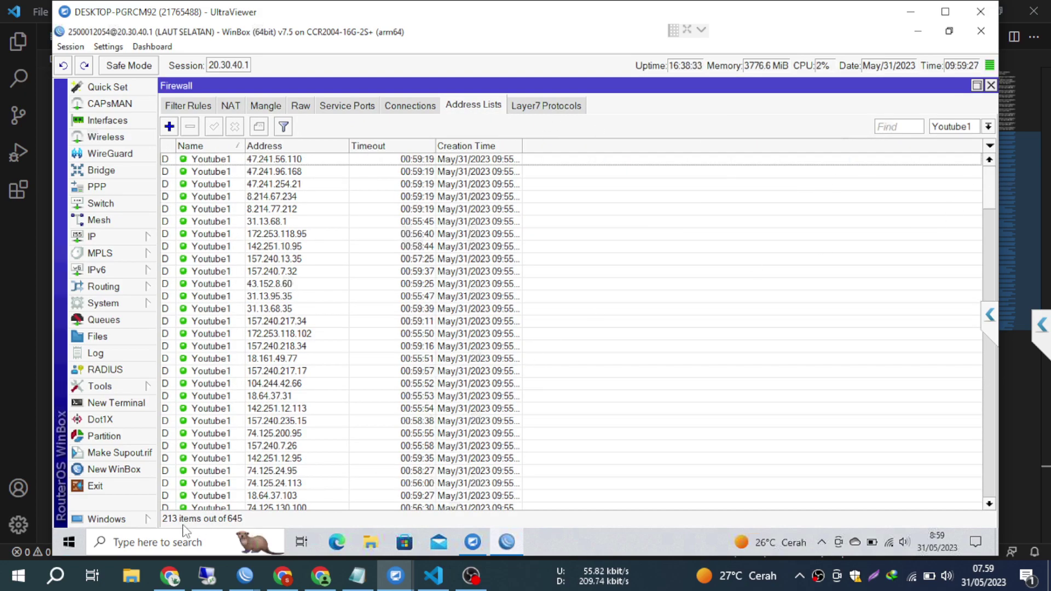
pyautogui.click(989, 126)
pyautogui.click(966, 163)
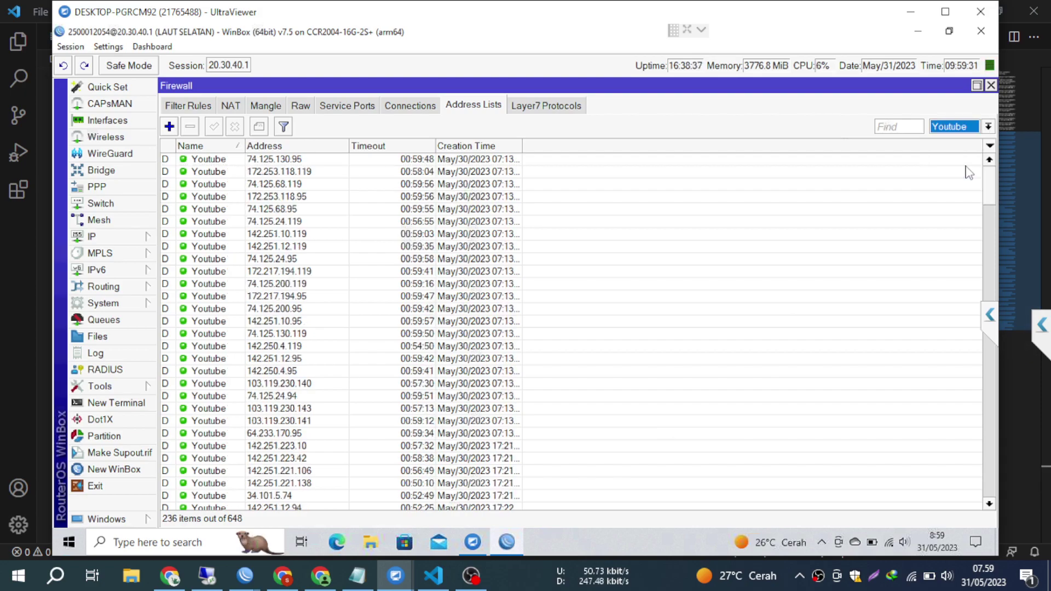
# Step: Review the raw rules for Speedtest, Youtube, Facebook, Instagram, Snackvideo and Tiktok, and close the firewall window
pyautogui.click(304, 108)
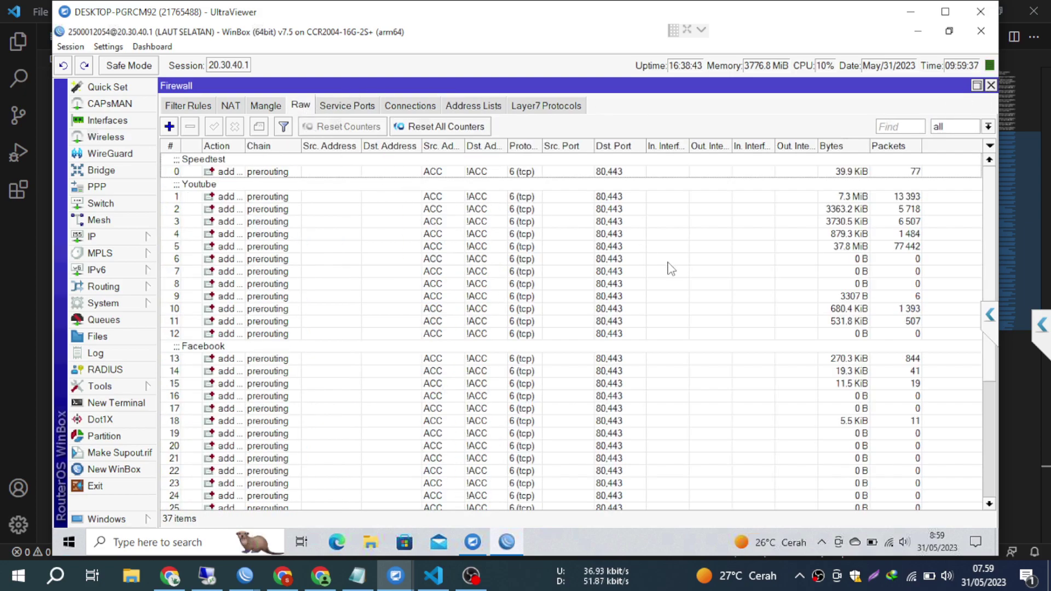
pyautogui.scroll(-4, 670, 280)
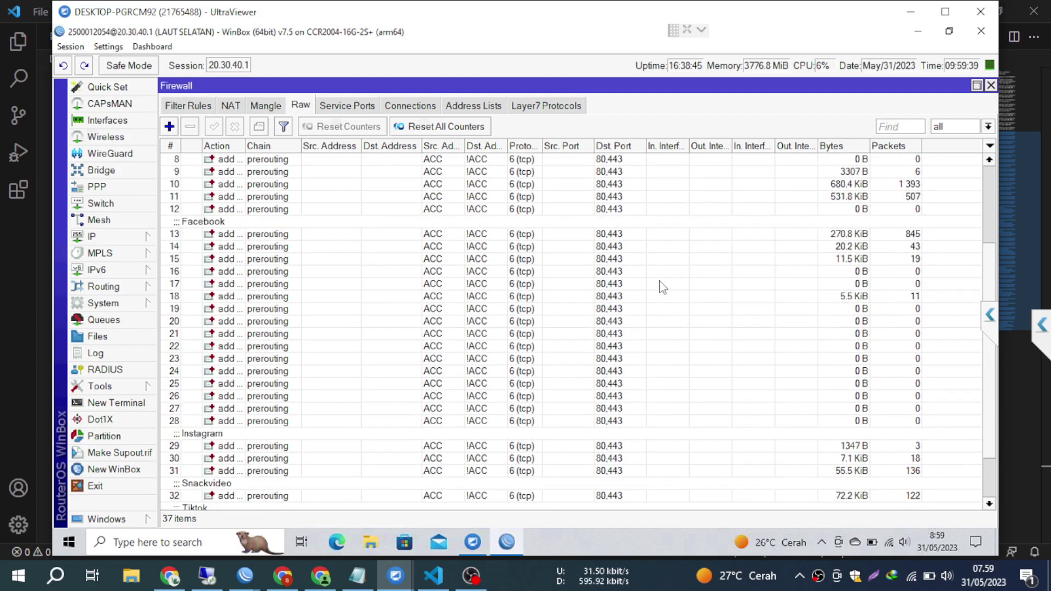
pyautogui.scroll(-1, 559, 275)
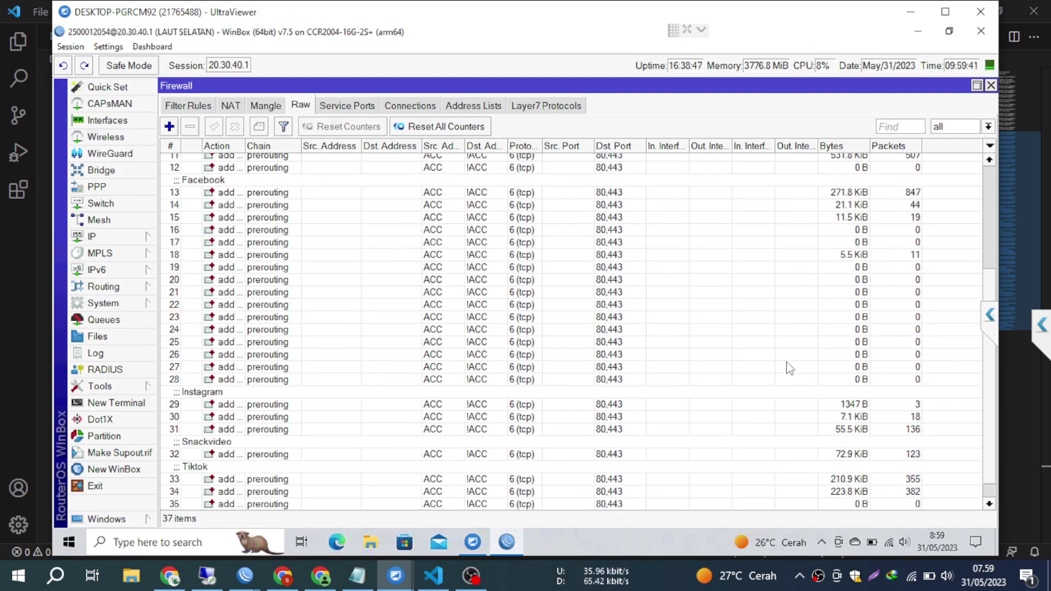
pyautogui.scroll(-1, 585, 423)
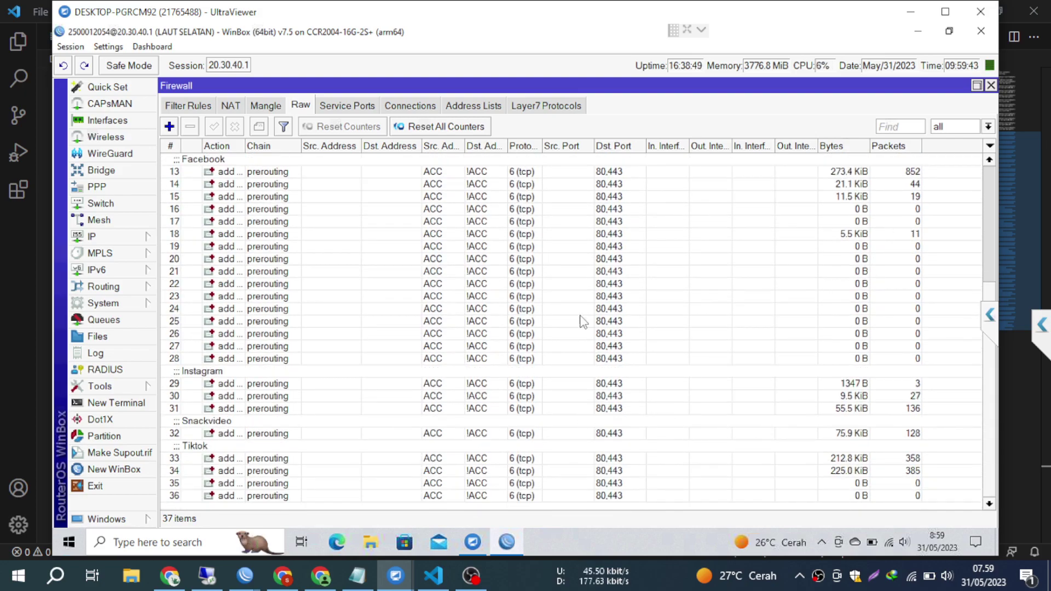
pyautogui.click(992, 85)
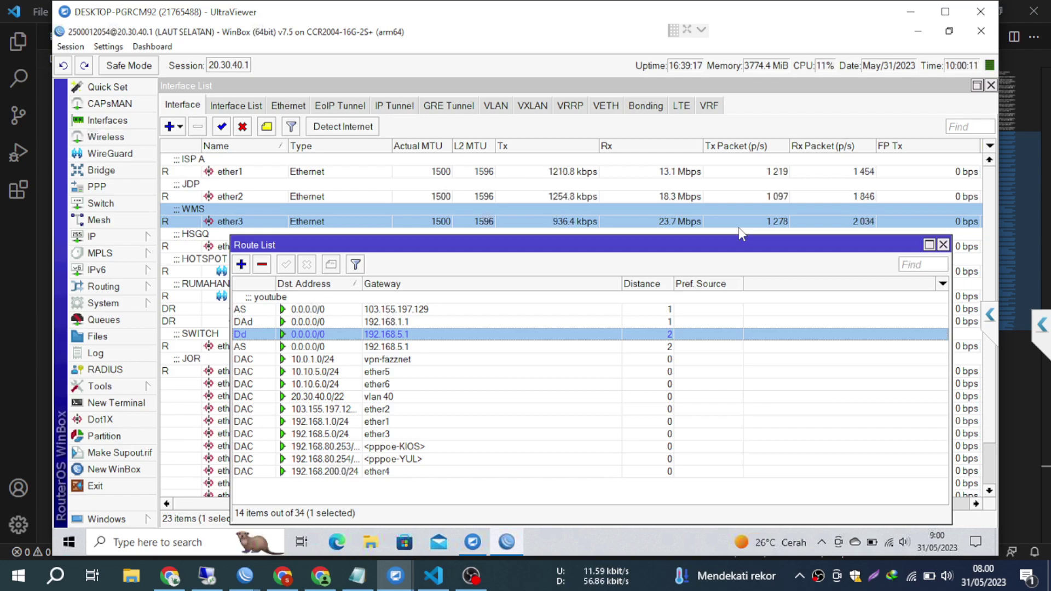
# Step: Capture a full-screen screenshot of the route list with the interface traffic and copy it to the clipboard
pyautogui.click(872, 576)
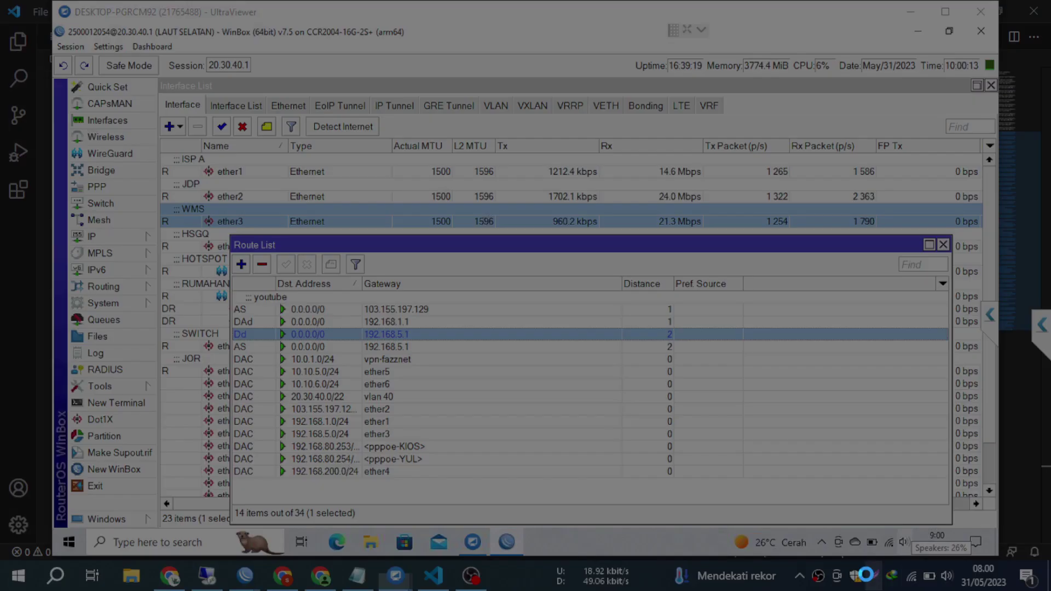
pyautogui.moveTo(91, 10)
pyautogui.mouseDown()
pyautogui.moveTo(178, 11)
pyautogui.moveTo(1050, 590)
pyautogui.mouseUp()
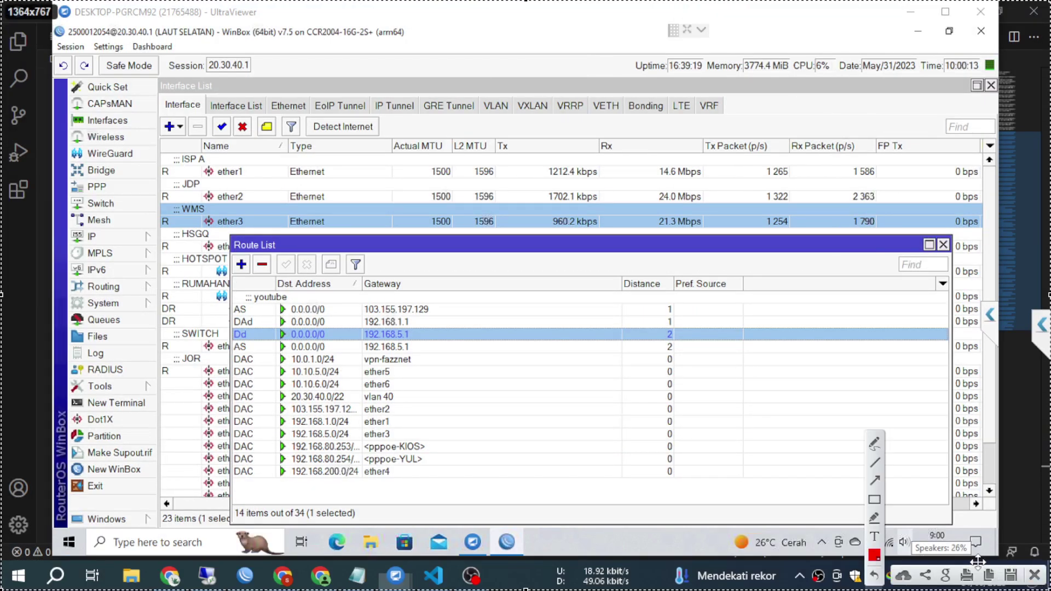
pyautogui.click(987, 578)
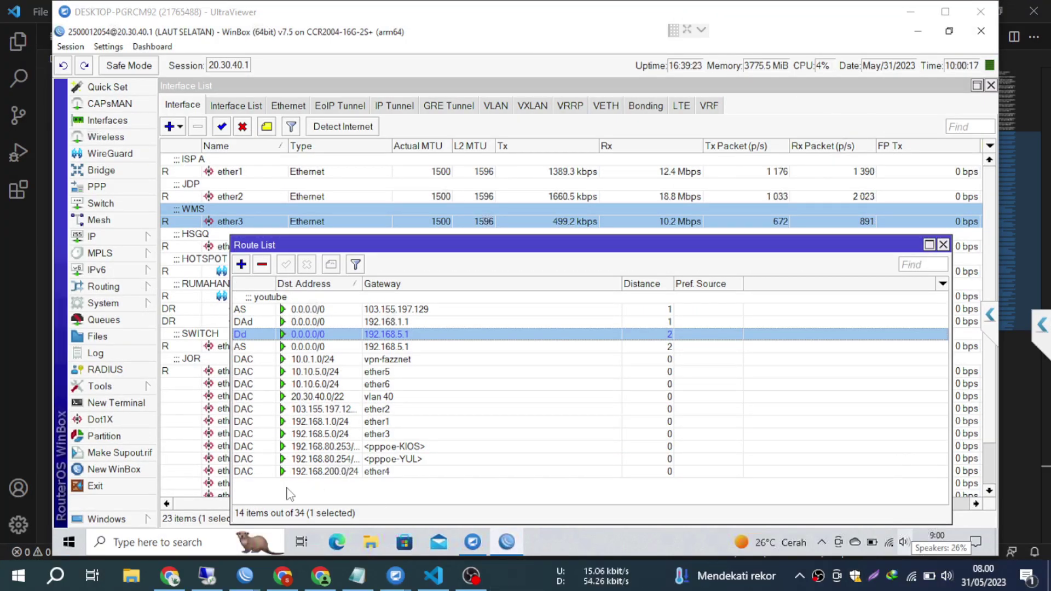